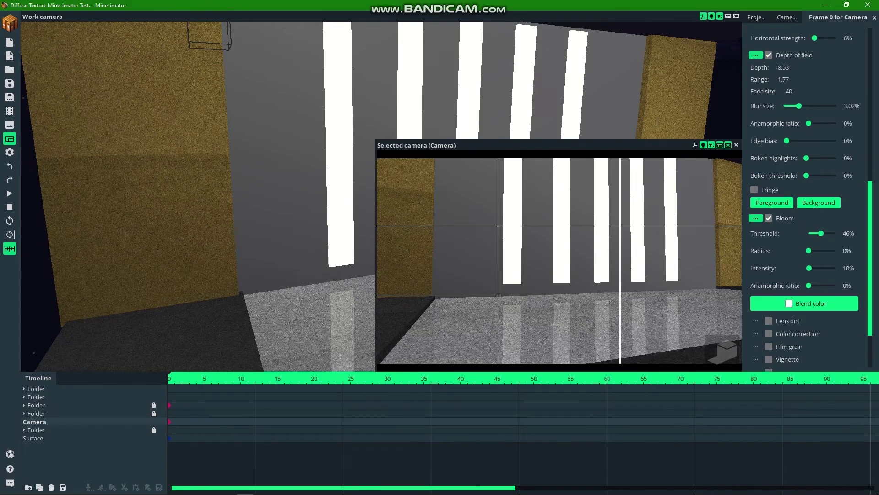
Examine the light strips and reflective floor from several angles, comparing them with the rendered preview of the selected camera.
left_click_drag(274, 183, 282, 157)
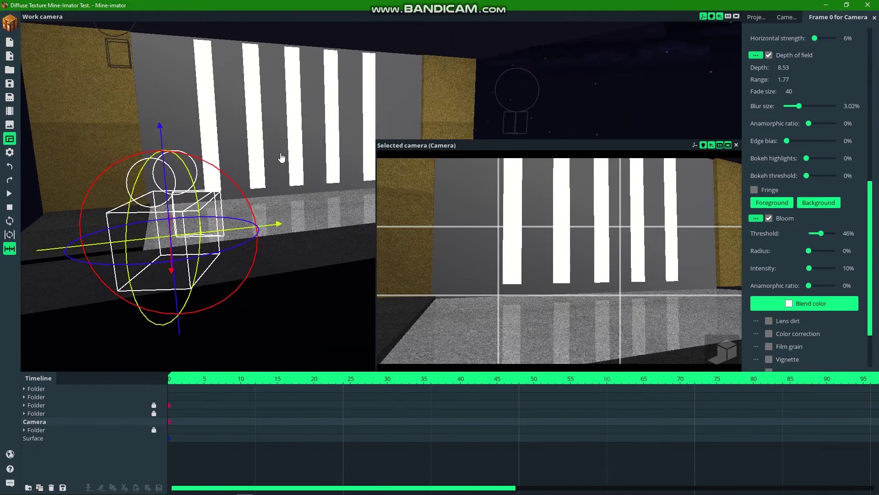
right_click_drag(282, 157, 271, 159)
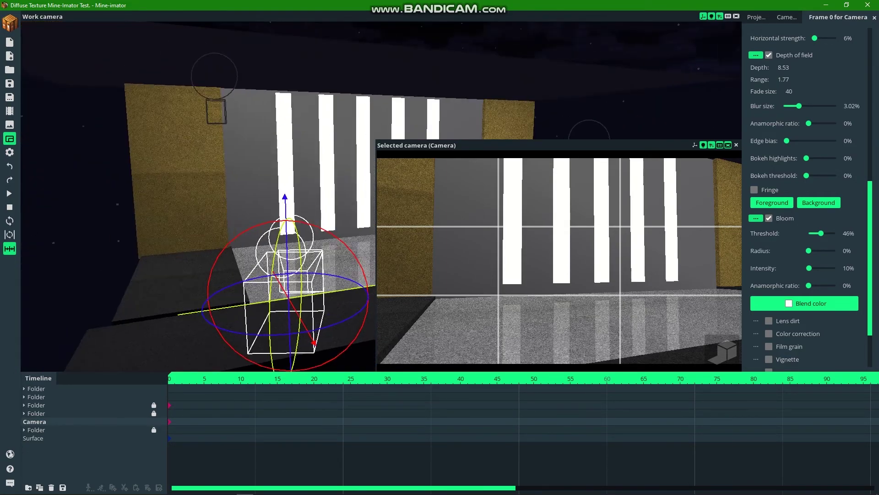
left_click_drag(274, 293, 375, 298)
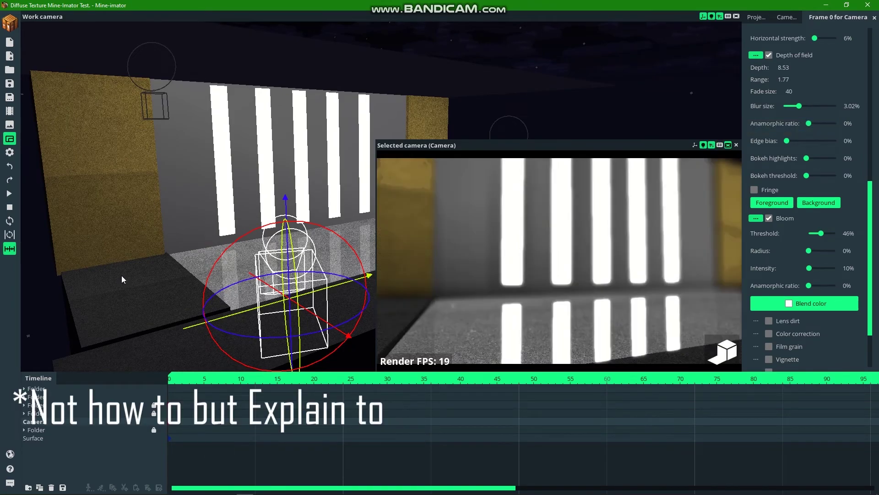
key("space")
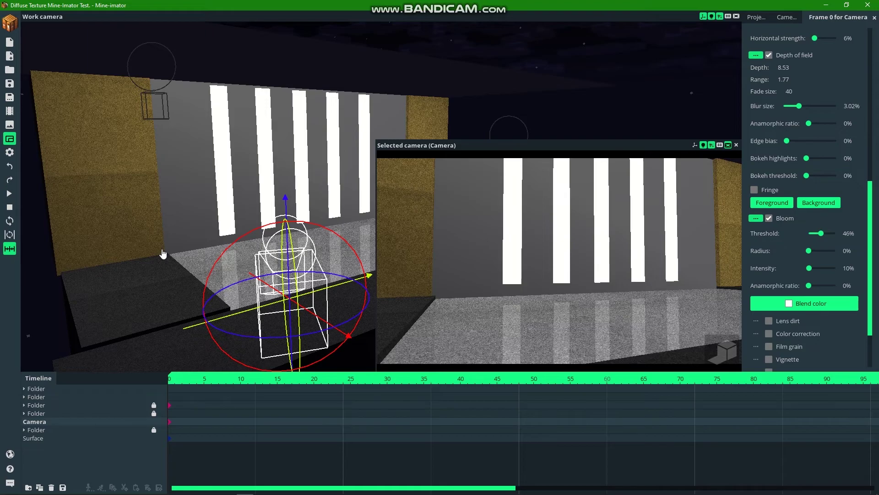
left_click_drag(146, 272, 151, 269)
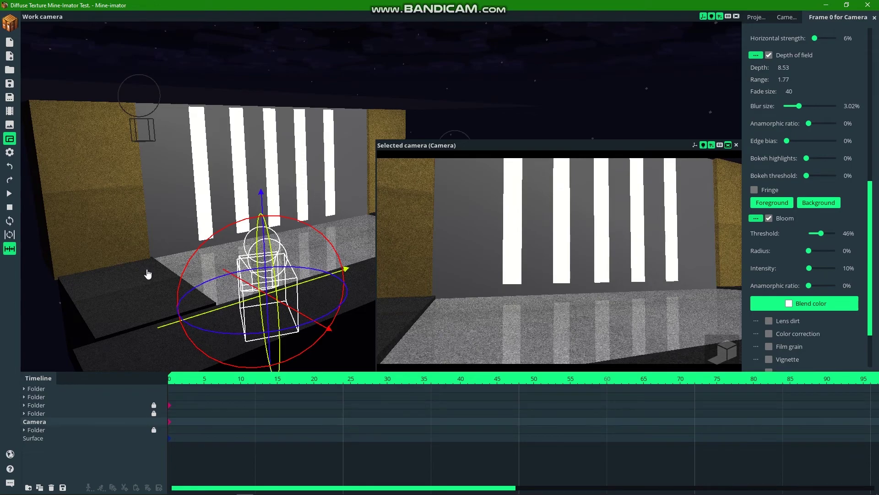
right_click_drag(147, 274, 141, 269)
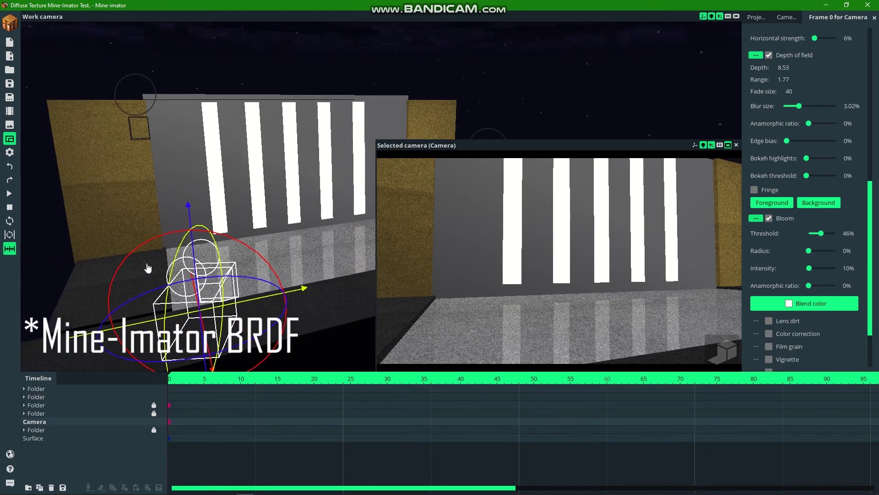
right_click_drag(247, 207, 158, 186)
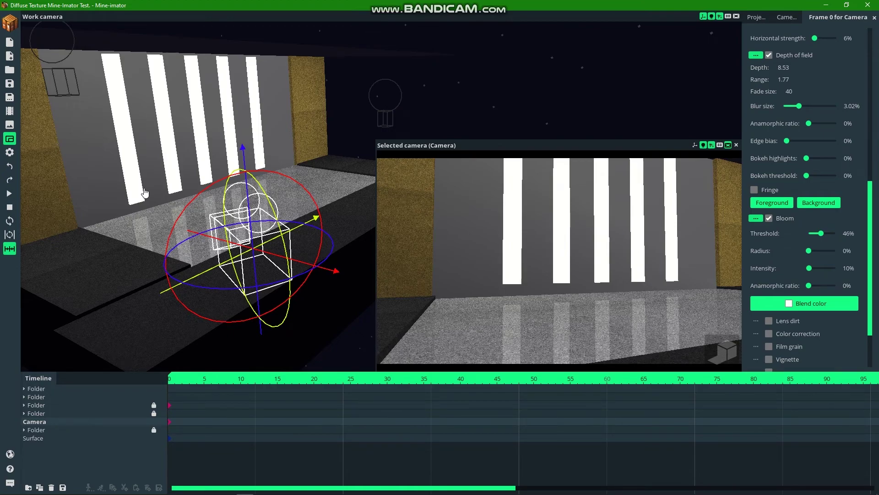
mouse_move(144, 193)
right_mouse_down()
mouse_move(157, 202)
mouse_move(150, 208)
right_mouse_up()
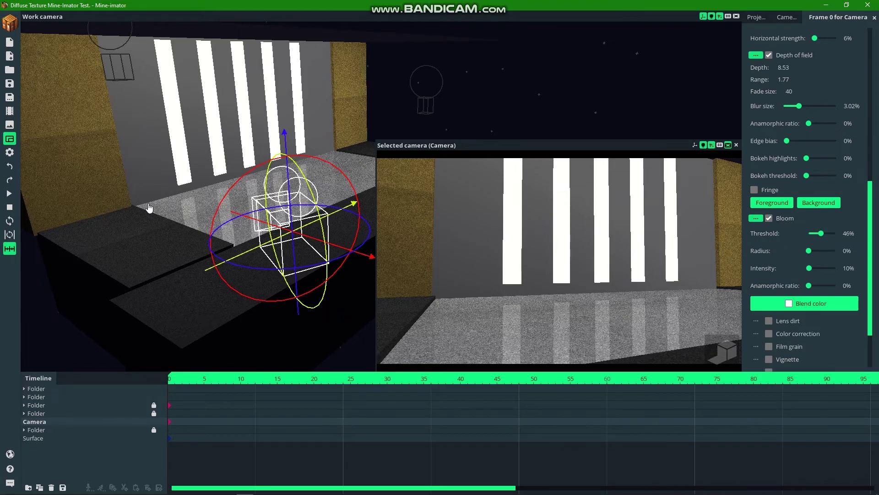
right_click_drag(159, 246, 159, 214)
Hide the secondary camera preview and examine the whole set, its light strips and floor reflections from outside and up close.
left_click(10, 139)
left_click_drag(428, 186, 365, 69)
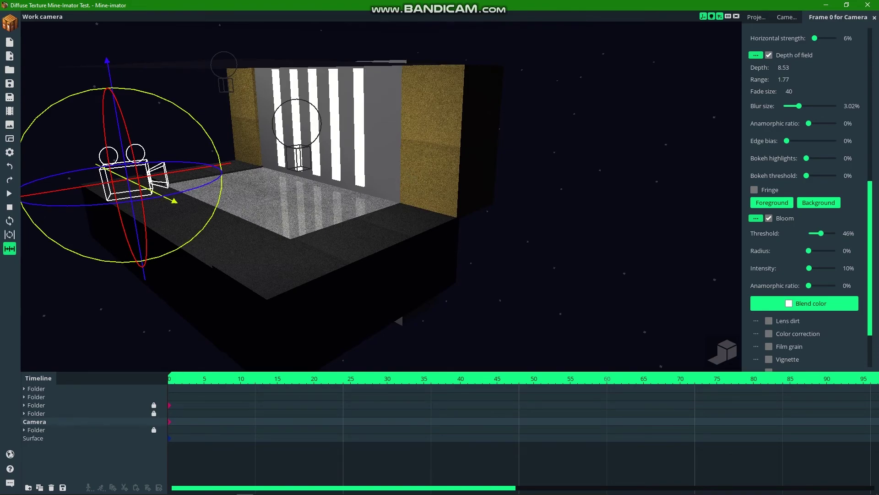
right_click_drag(339, 173, 340, 173)
right_click_drag(323, 202, 324, 202)
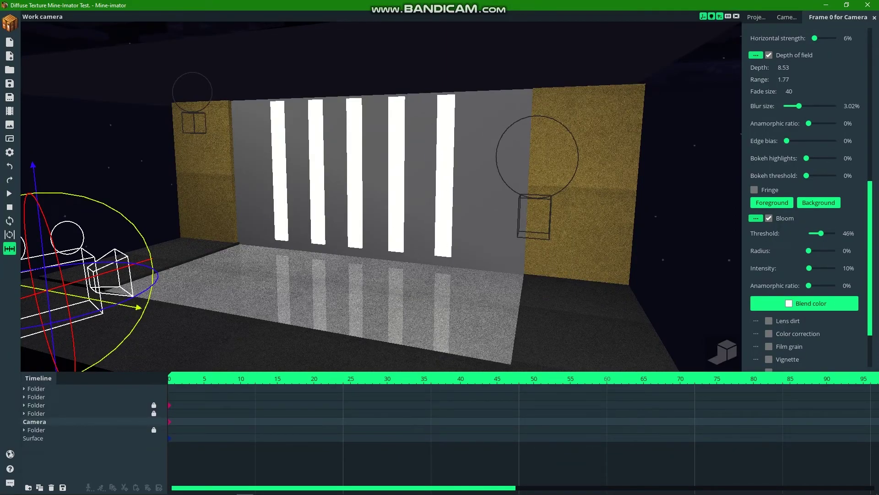
left_click_drag(492, 326, 493, 327)
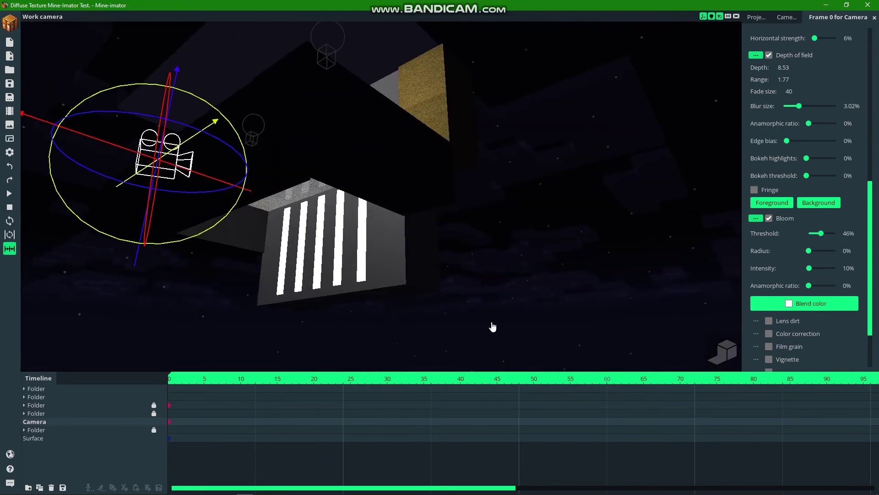
right_click_drag(372, 177, 373, 177)
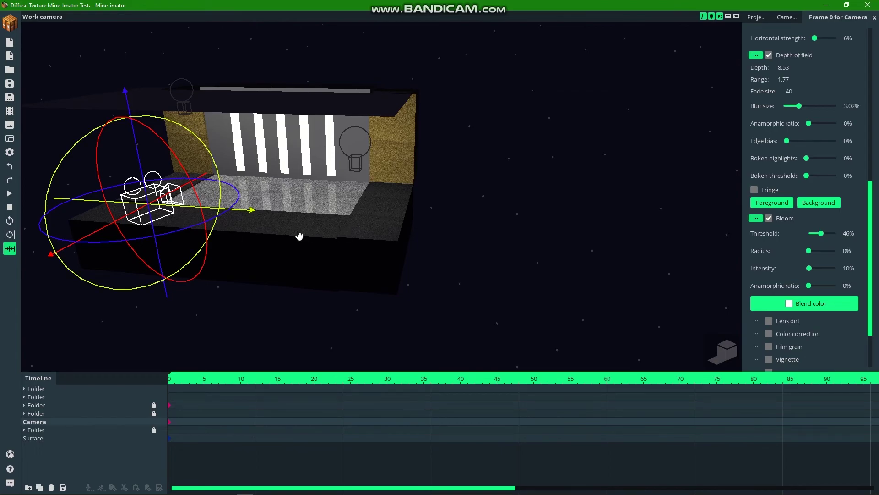
right_click_drag(299, 235, 320, 210)
key("w")
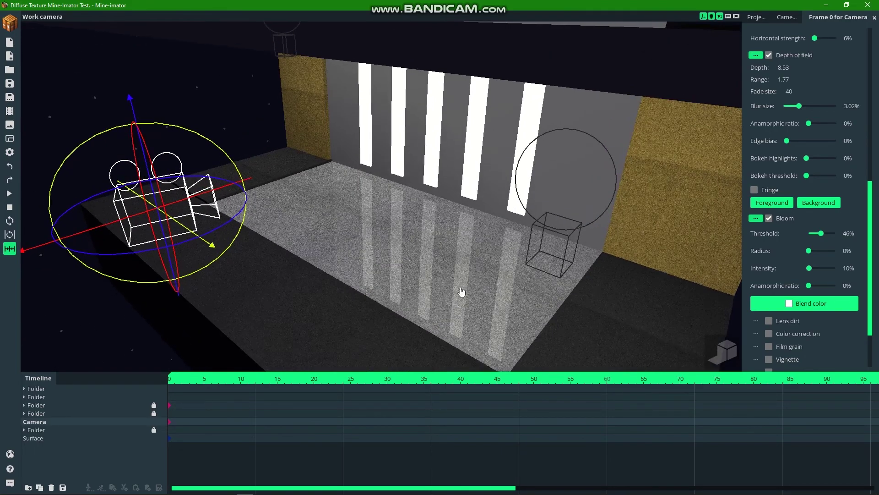
right_click_drag(433, 264, 434, 264)
key("w")
right_click_drag(379, 269, 358, 258)
key("s")
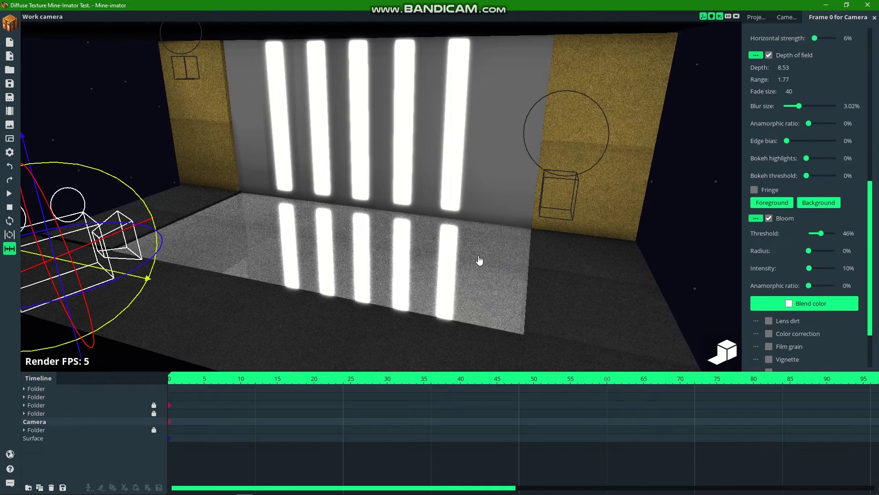
Compare the floor reflections in the work camera with rendered mode on and off.
key("F5")
left_click_drag(457, 257, 473, 259)
right_click_drag(473, 259, 444, 257)
key("F5")
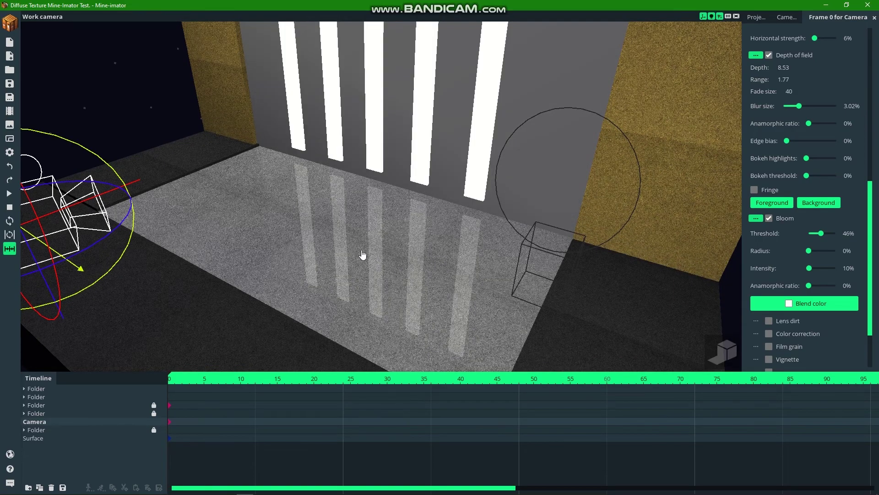
Deselect the camera and examine the walls, light strips and reflective floor from the opposite side of the set.
left_click_drag(362, 255, 453, 243)
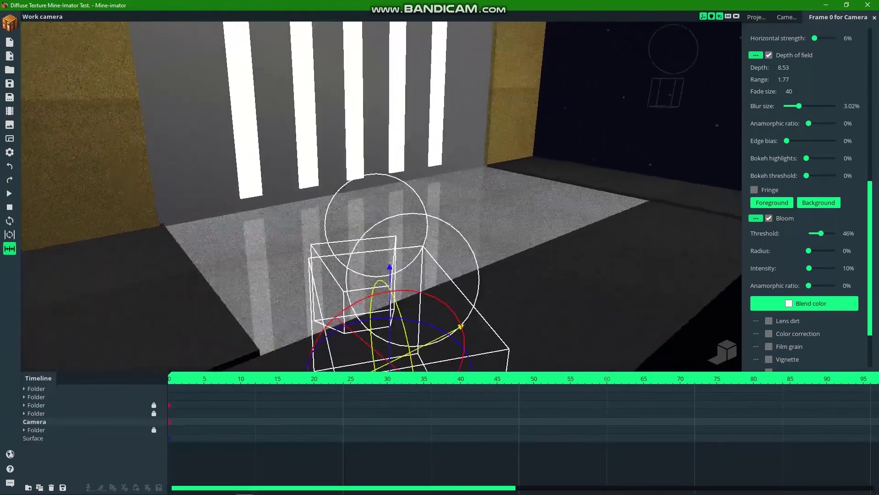
right_click_drag(482, 180, 482, 180)
left_click(538, 177)
right_click_drag(537, 178, 359, 123)
key("s")
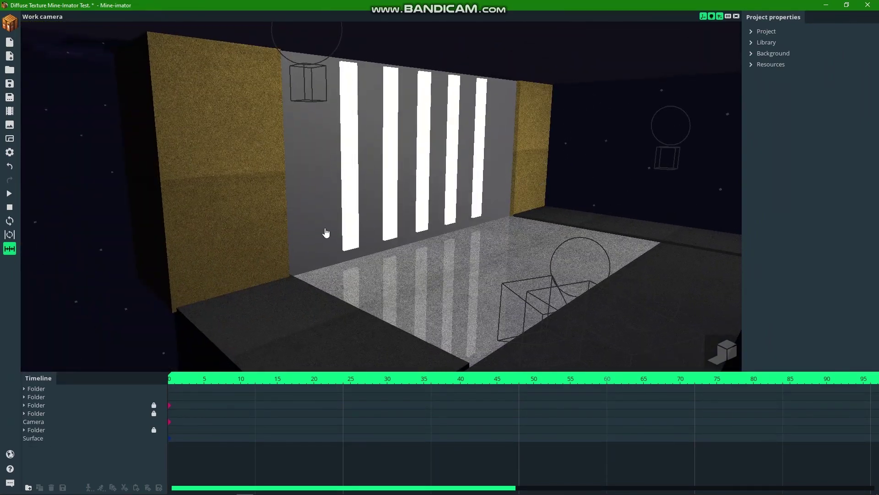
right_click_drag(421, 215, 373, 187)
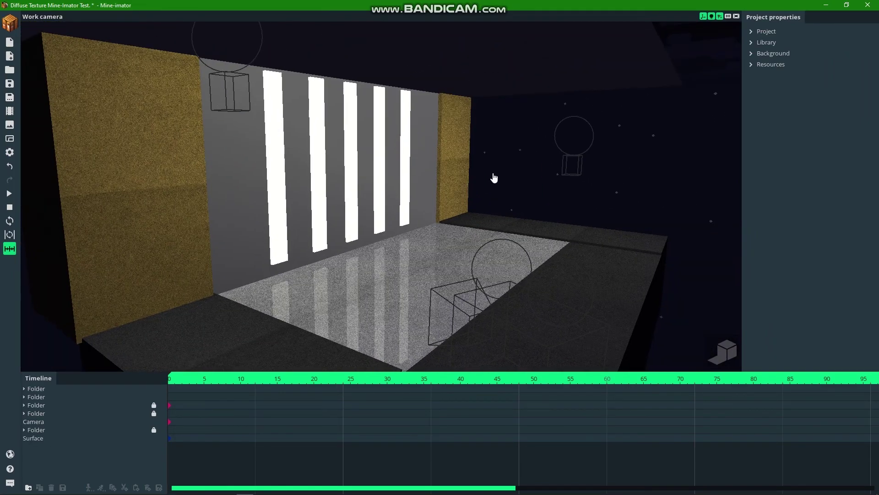
right_click_drag(571, 183, 577, 218)
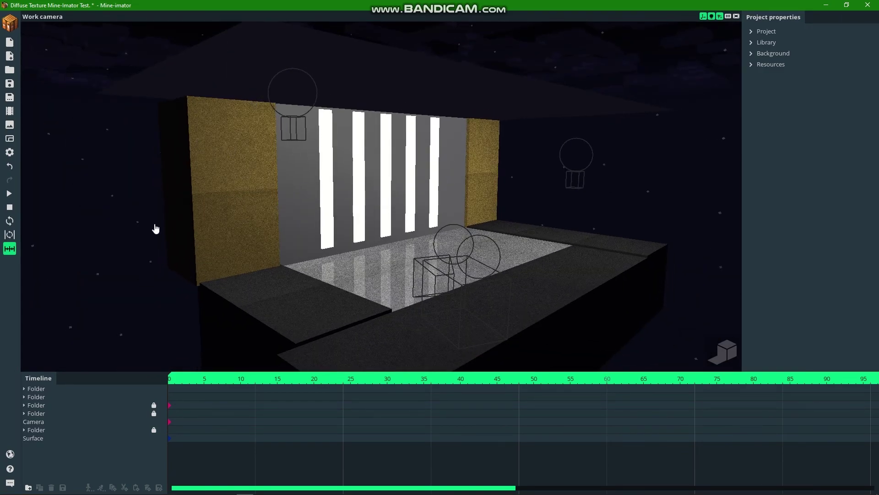
mouse_move(350, 216)
left_mouse_down()
mouse_move(380, 212)
mouse_move(350, 217)
left_mouse_up()
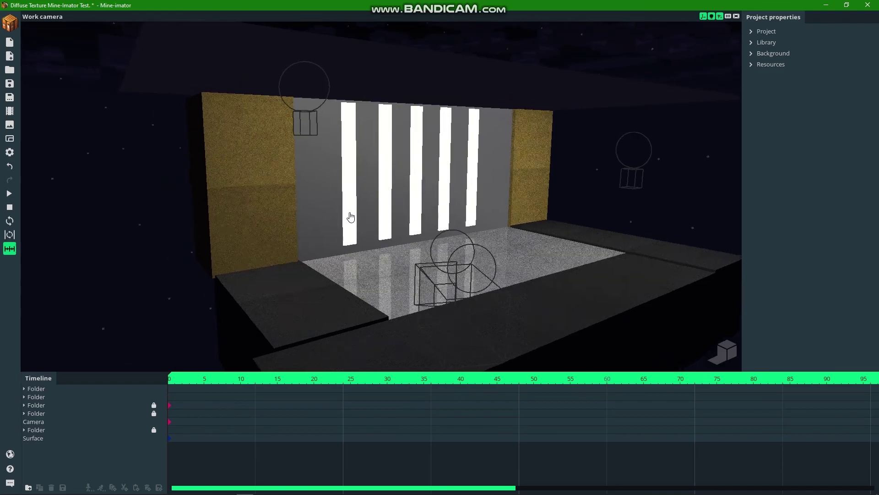
right_click_drag(374, 207, 373, 207)
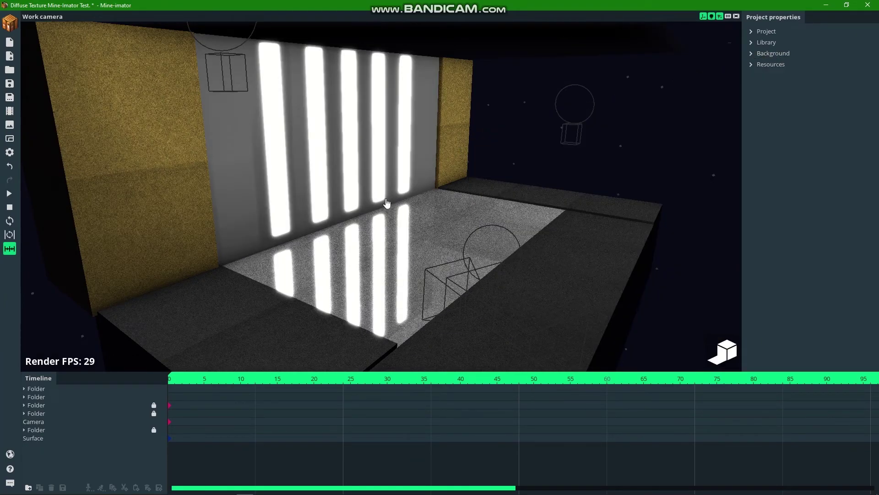
Show the secondary camera preview and review the Camera's shake, depth of field and bloom settings.
left_click(11, 140)
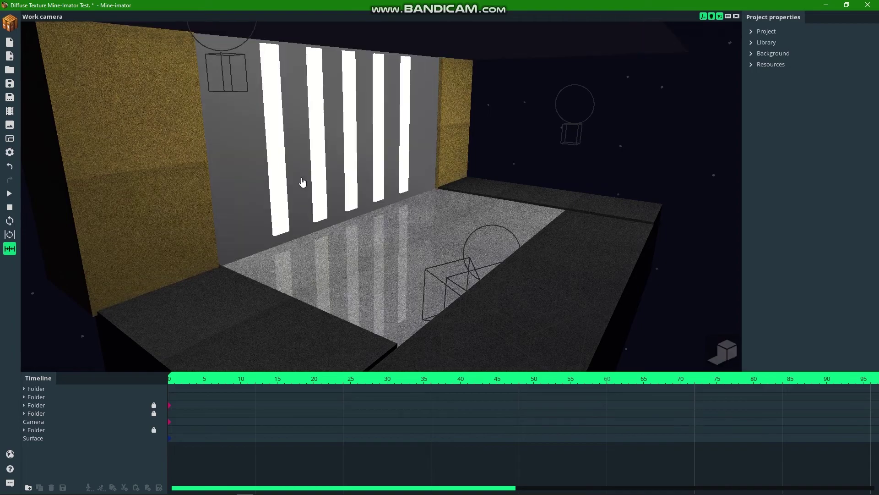
left_click(10, 138)
key("ctrl+s")
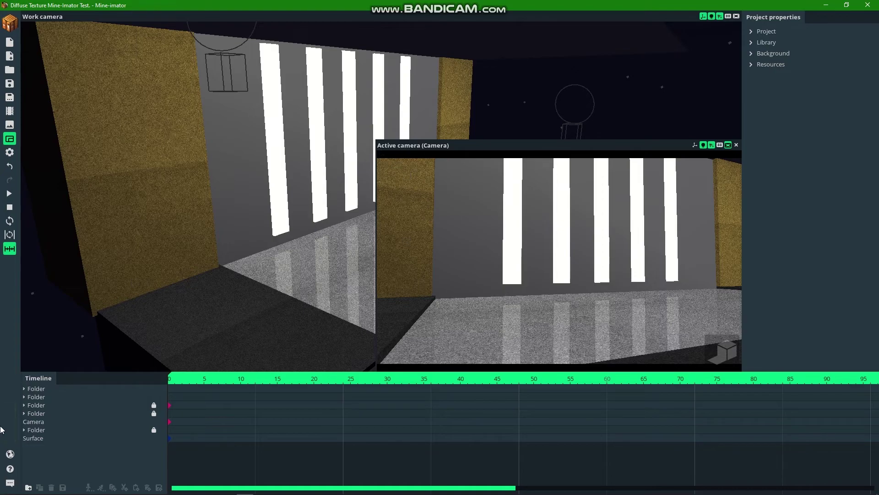
left_click(37, 422)
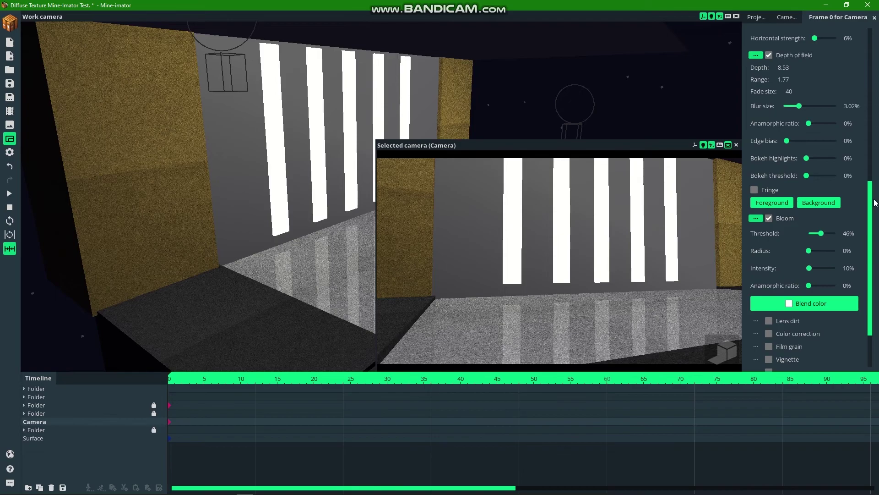
left_click_drag(872, 212, 869, 107)
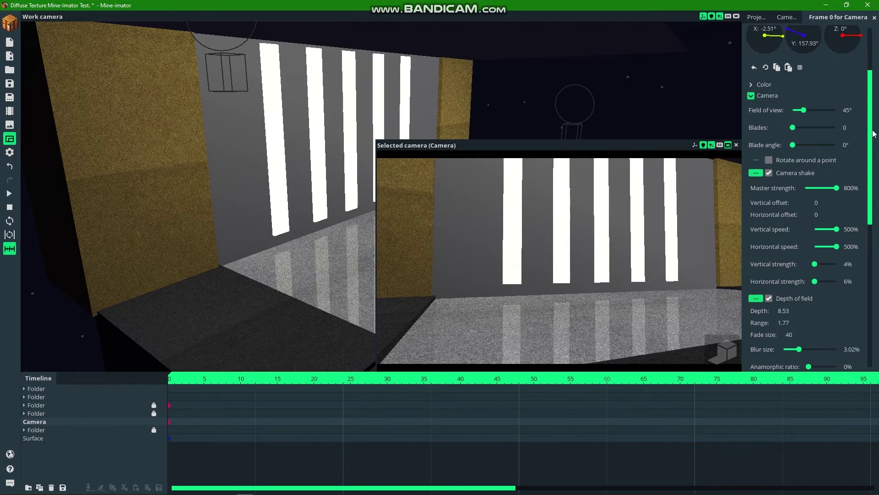
left_click_drag(868, 146, 868, 201)
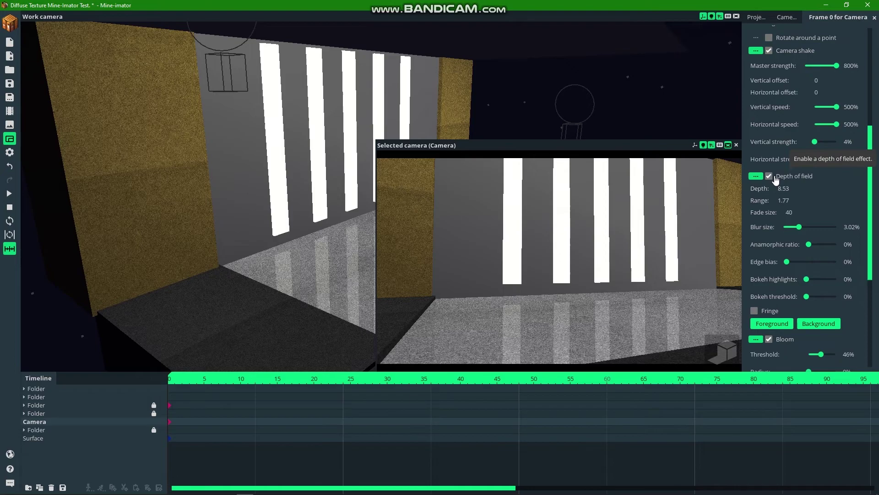
scroll(858, 220, "down", 5)
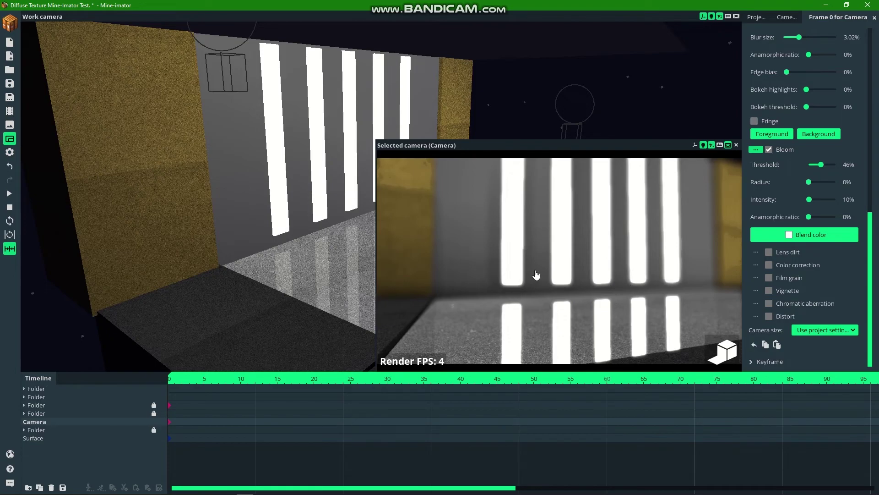
Save the project and hide the secondary camera preview.
key("ctrl+s")
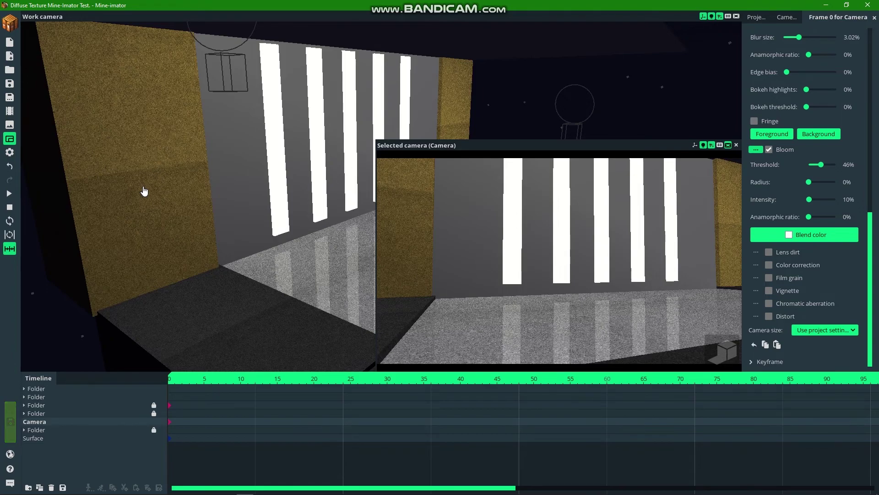
key("ctrl+s")
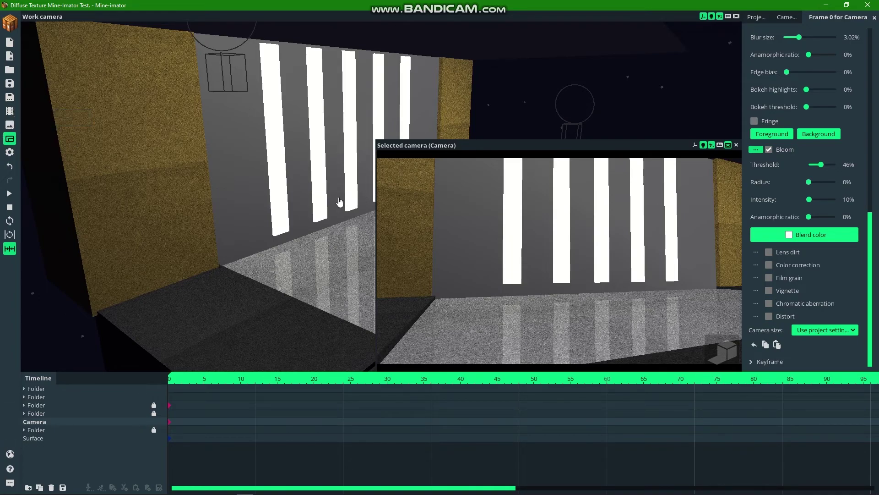
left_click(9, 85)
left_click_drag(301, 248, 290, 246)
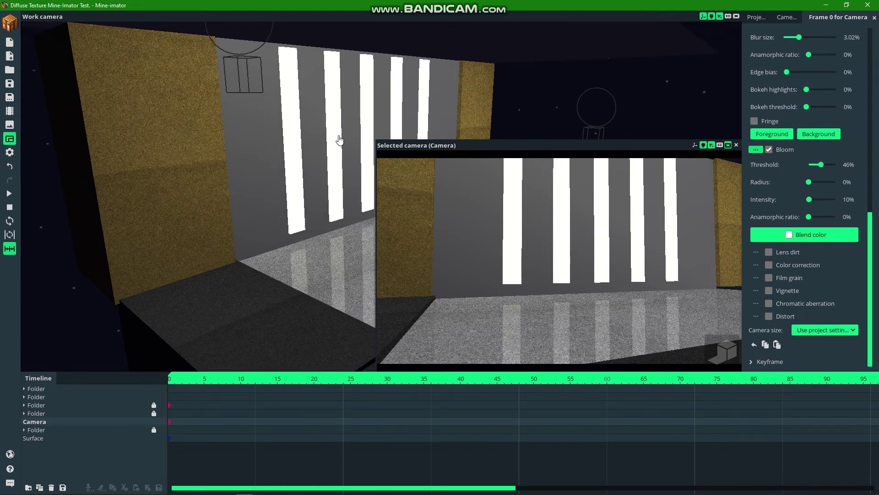
left_click(10, 138)
left_click(9, 84)
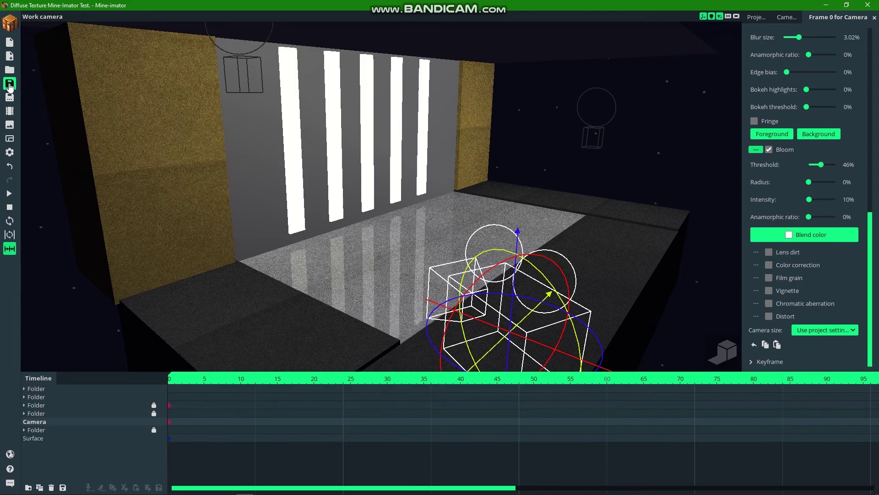
Deselect the camera, turn off lights in the work camera view and inspect the white ceiling surface above the set.
left_click(465, 210)
right_click_drag(465, 210, 545, 202)
key("s")
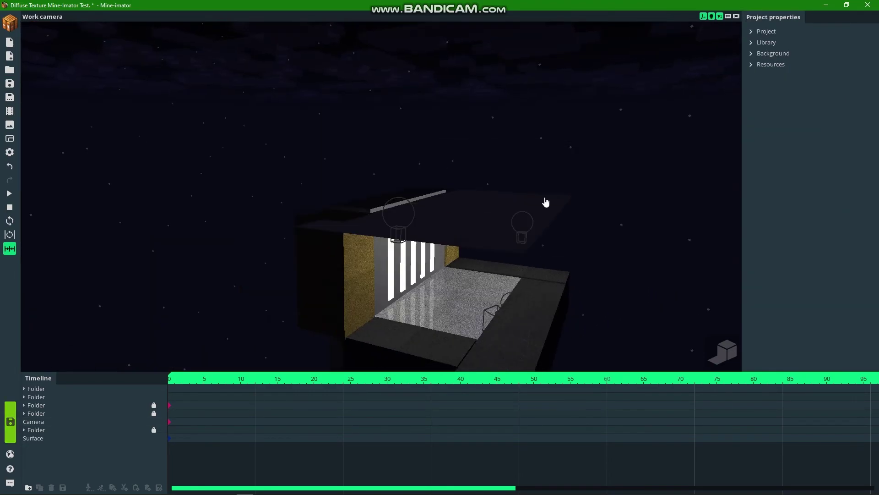
left_click(711, 16)
left_click_drag(524, 233, 526, 202)
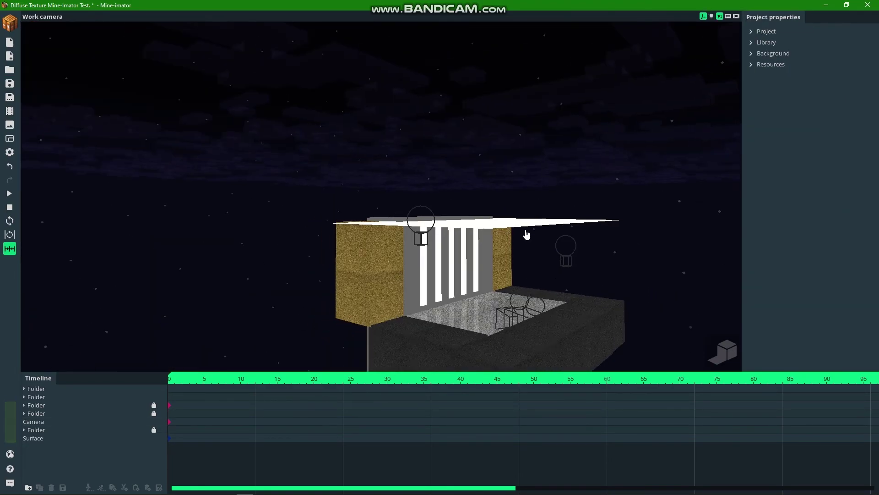
right_click_drag(526, 232, 550, 297)
left_click_drag(502, 232, 477, 232)
right_click_drag(458, 235, 540, 202)
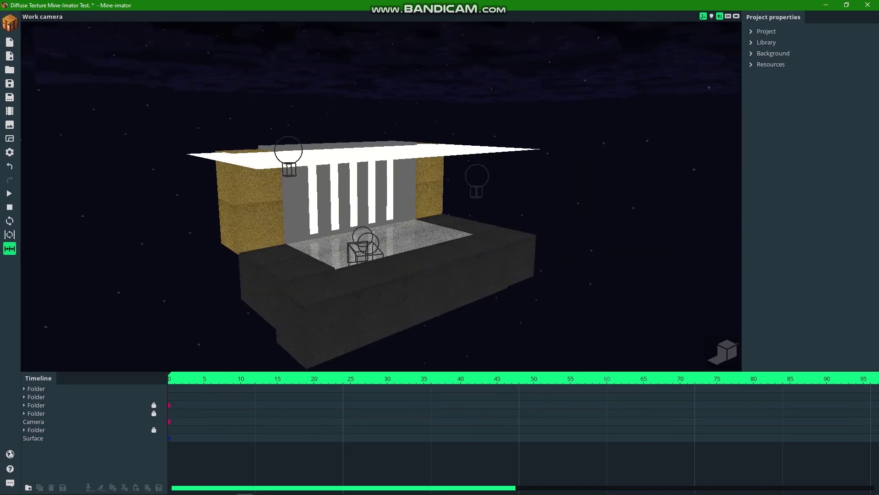
key("w")
left_click_drag(457, 235, 486, 201)
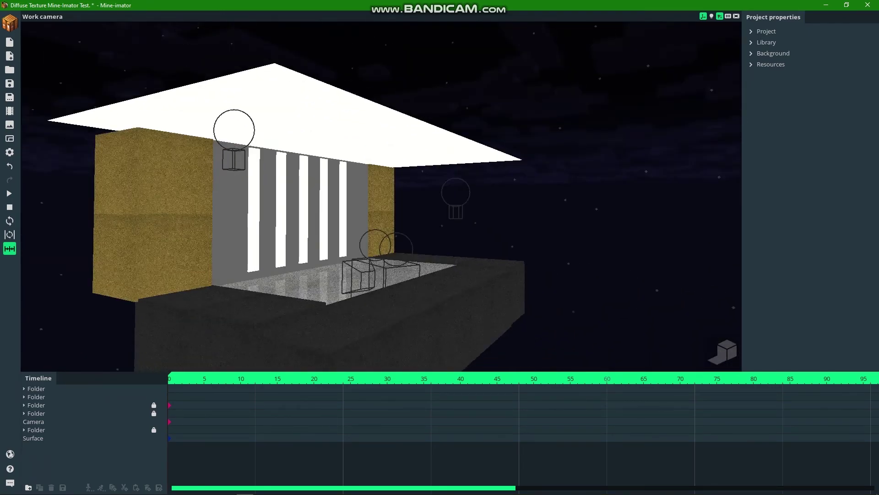
Inspect the set from behind and from the front down to the reflective floor, and save the project.
right_click_drag(458, 235, 384, 265)
key("w")
scroll(412, 206, "down", 5)
left_click_drag(413, 206, 415, 227)
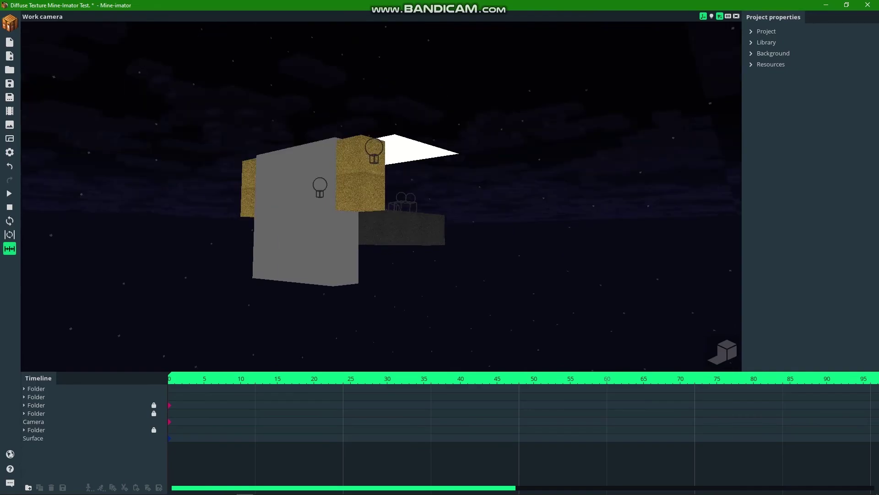
scroll(415, 226, "up", 5)
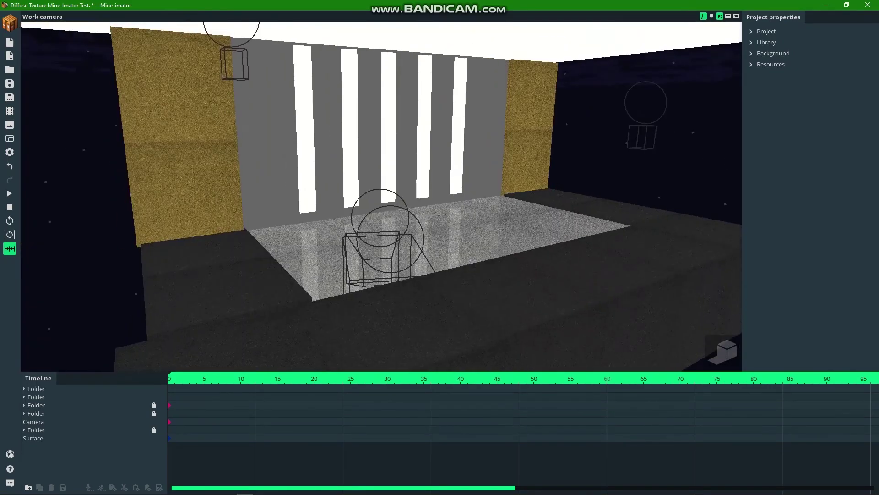
left_click_drag(320, 237, 339, 247)
scroll(348, 242, "up", 4)
right_click_drag(302, 233, 314, 246)
key("ctrl+s")
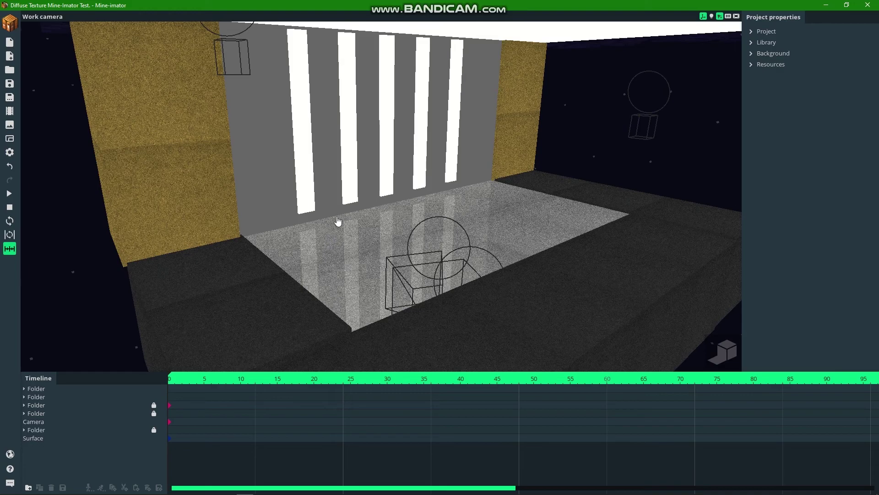
Examine the light strips' reflections on the floor up close and the white ceiling surface from around and above the set.
mouse_move(340, 232)
left_mouse_down()
mouse_move(316, 232)
mouse_move(363, 239)
mouse_move(335, 249)
left_mouse_up()
scroll(335, 235, "up", 1)
right_click_drag(331, 244, 332, 248)
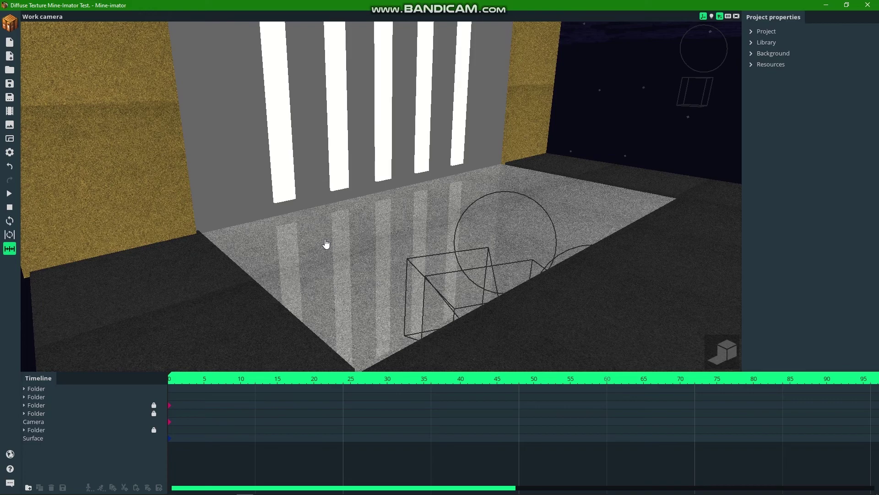
right_click_drag(324, 254, 322, 250)
key("s")
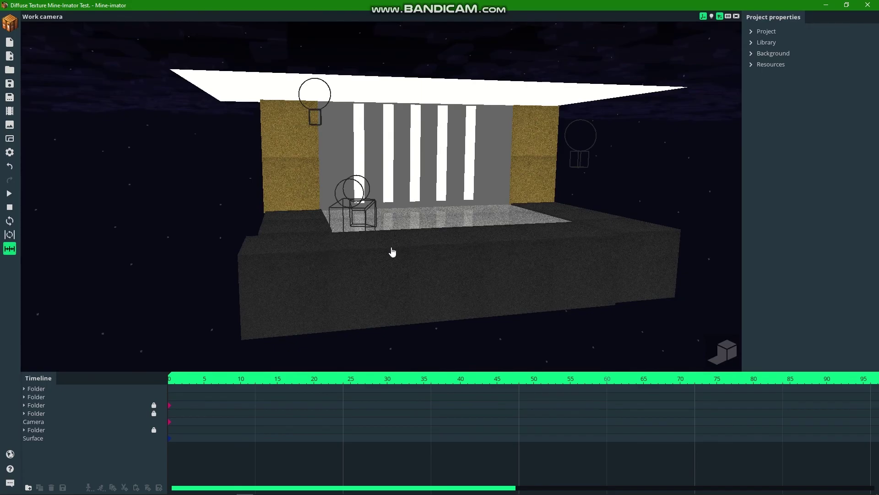
left_click_drag(288, 258, 403, 256)
left_click_drag(248, 140, 219, 134)
left_click_drag(370, 237, 247, 243)
left_click_drag(403, 302, 418, 191)
scroll(387, 304, "up", 2)
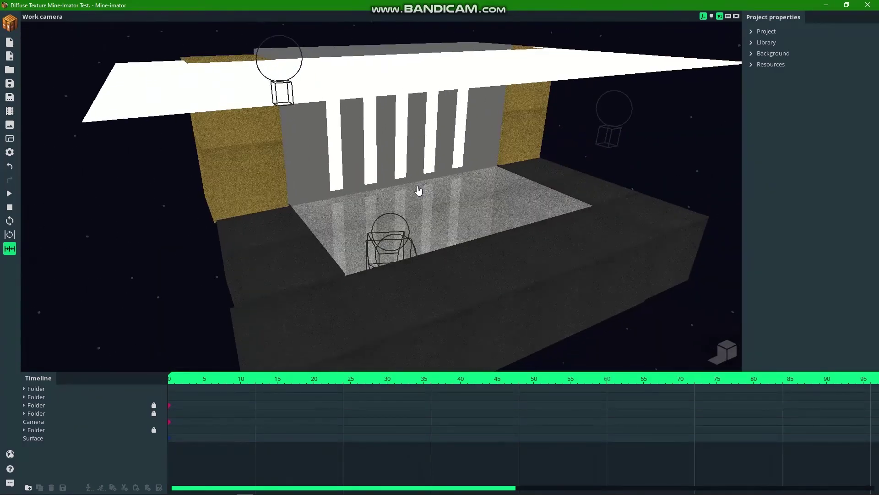
Select the timeline folders in turn to identify their parts, hiding and reshowing the gold side walls' folder, and clear the selection.
left_click(50, 388)
left_click(78, 397)
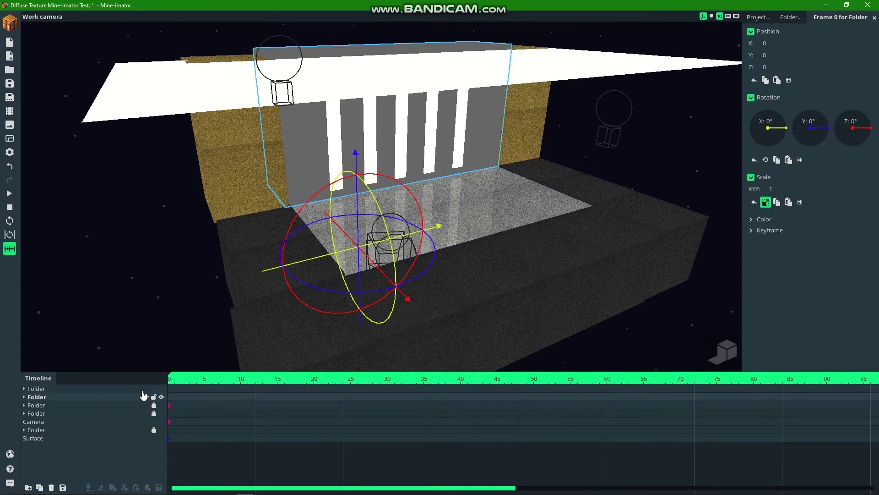
left_click(103, 407)
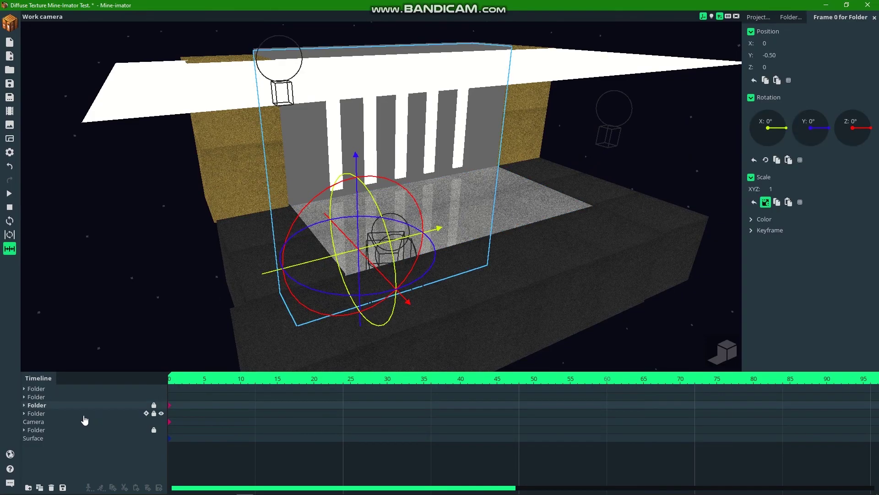
left_click(91, 414)
left_click(161, 414)
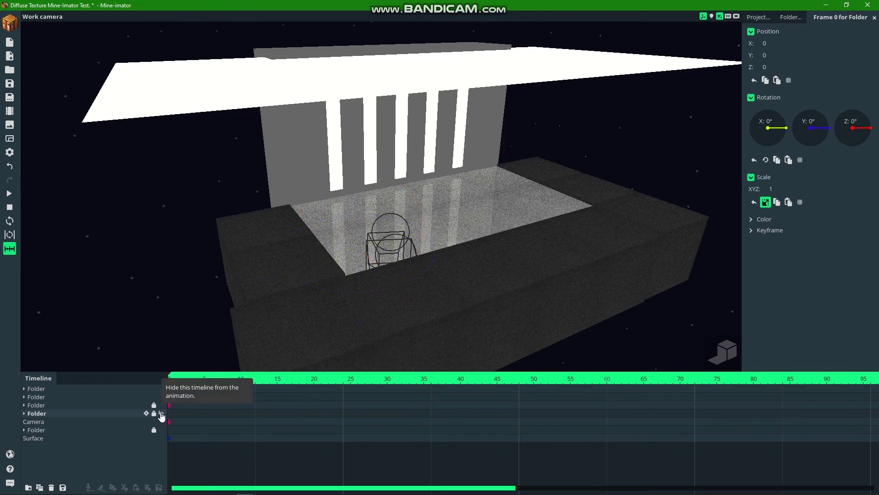
left_click(162, 414)
left_click(155, 264)
Save the project and examine the light strips and their floor reflections from a close, angled view.
left_click_drag(155, 265, 220, 257)
scroll(220, 257, "up", 4)
right_click_drag(176, 277, 202, 269)
key("ctrl+s")
left_click_drag(162, 216, 189, 243)
Show the secondary camera preview, play the animation in rendered quality, and save the project.
left_click(10, 138)
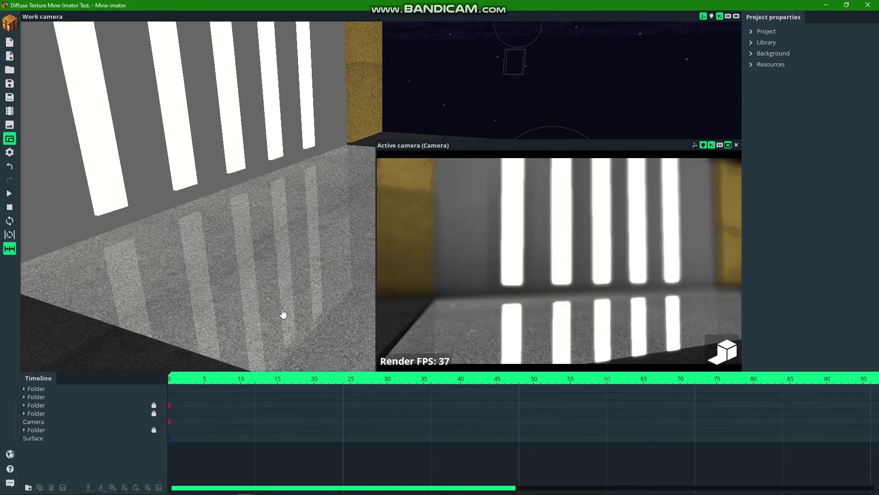
key("F5")
key("space")
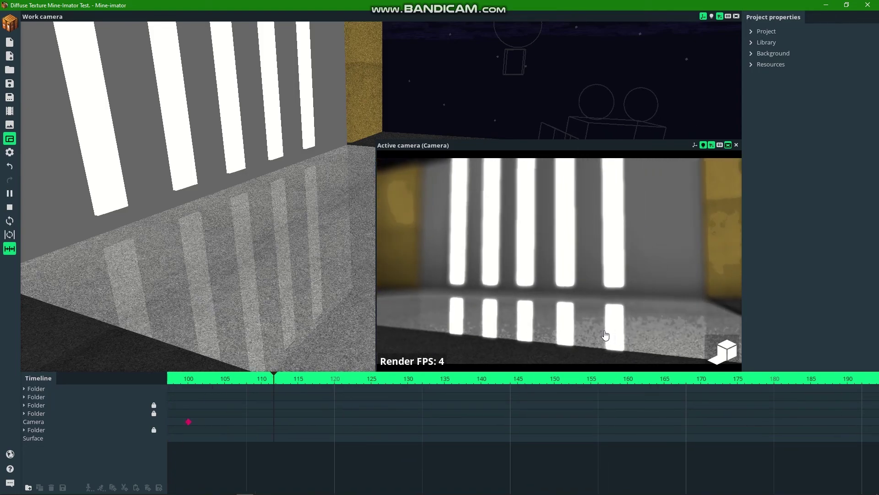
key("space")
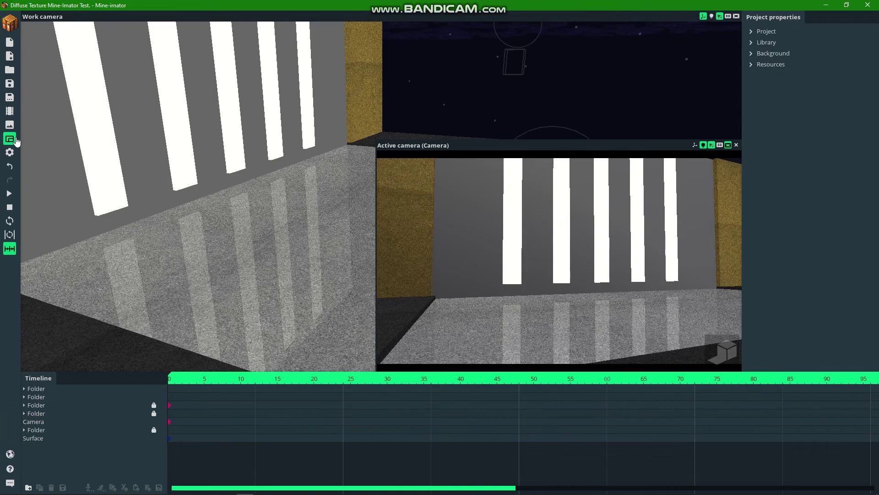
left_click(9, 84)
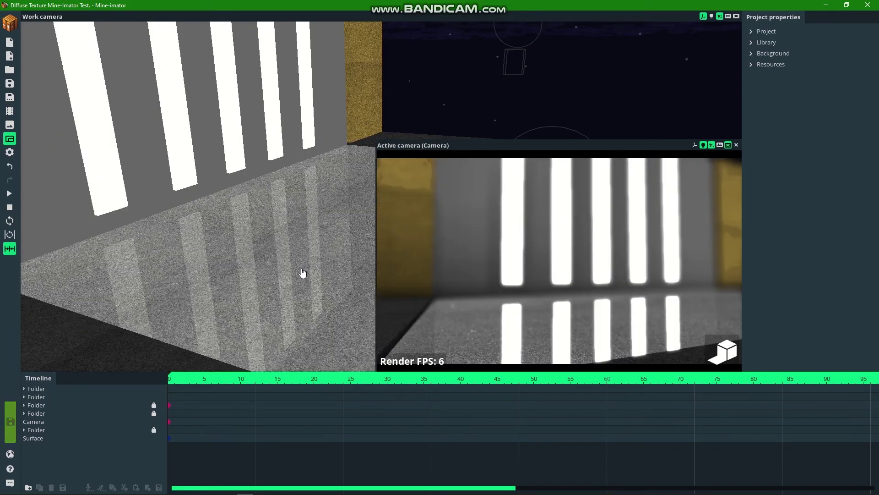
key("F5")
Select the Camera and examine the floor reflections in the work camera view with the preview unrendered.
left_click(35, 422)
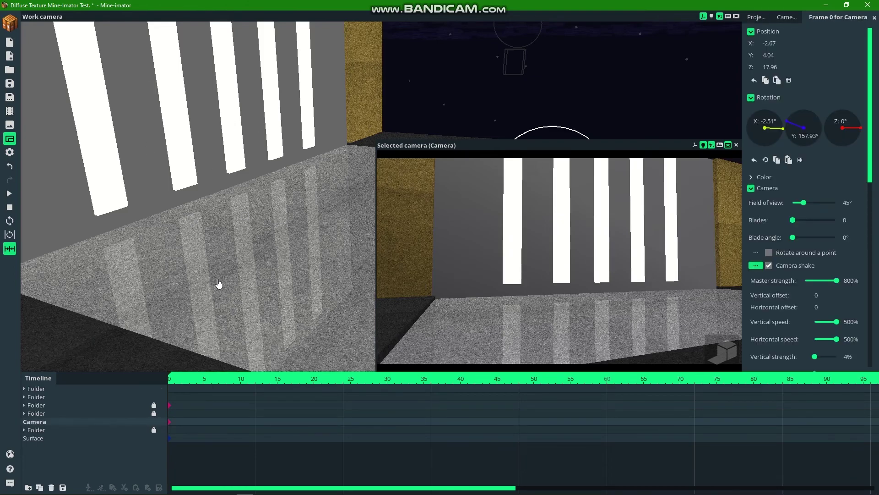
right_click_drag(271, 202, 271, 201)
scroll(268, 199, "up", 3)
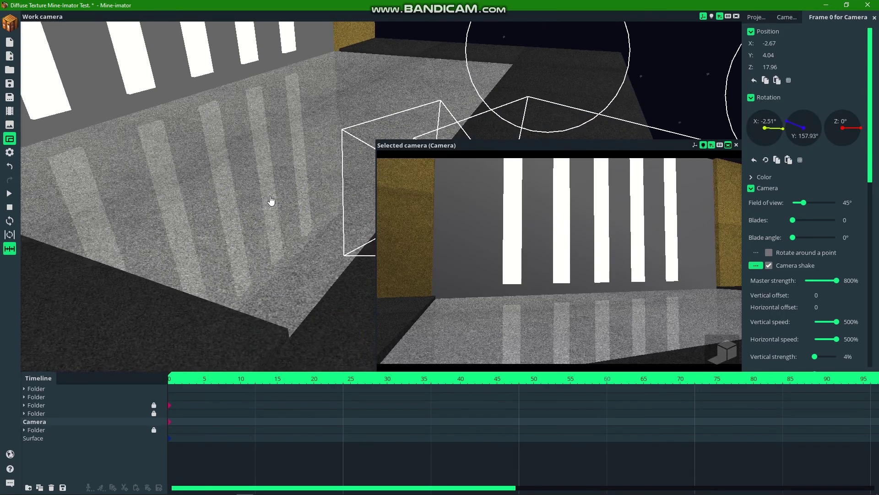
scroll(263, 198, "down", 3)
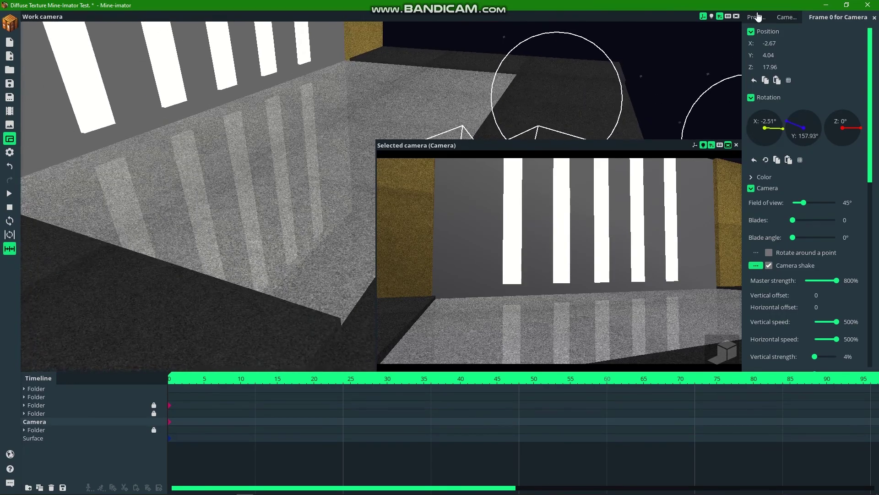
Review the library's surface and cube items and the texture options of the cube with 13 uses.
left_click(756, 17)
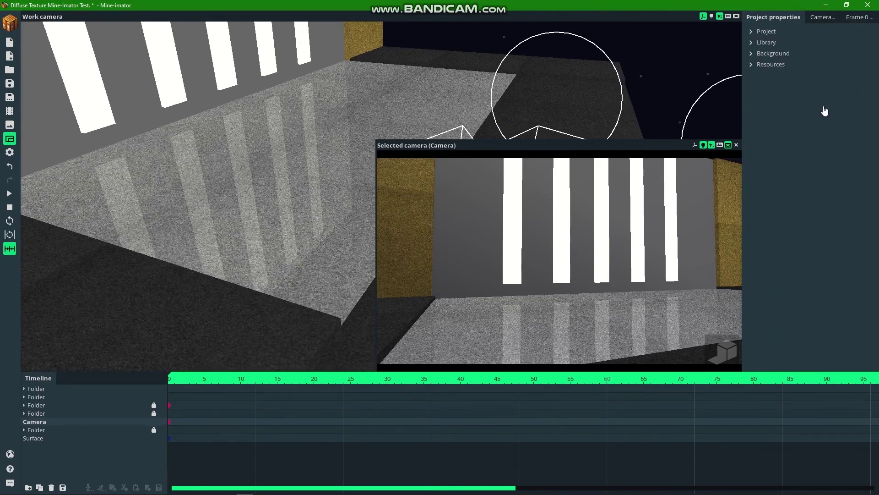
left_click(777, 42)
left_click(779, 200)
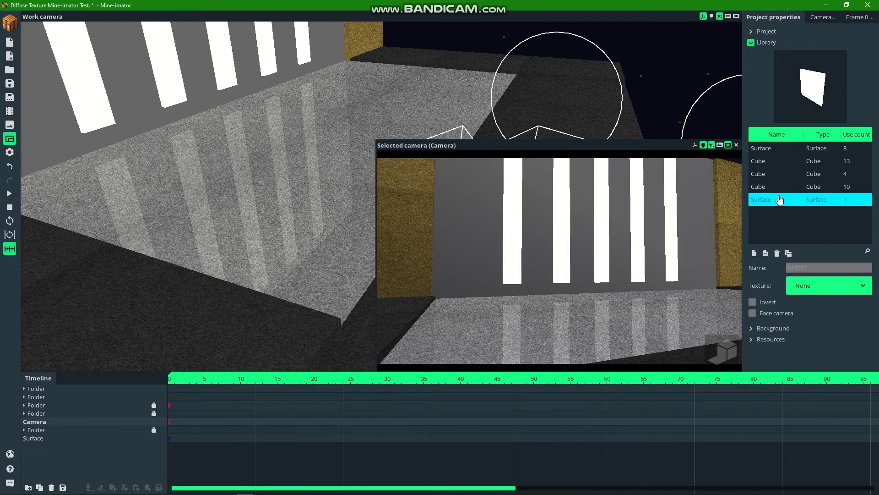
left_click(776, 149)
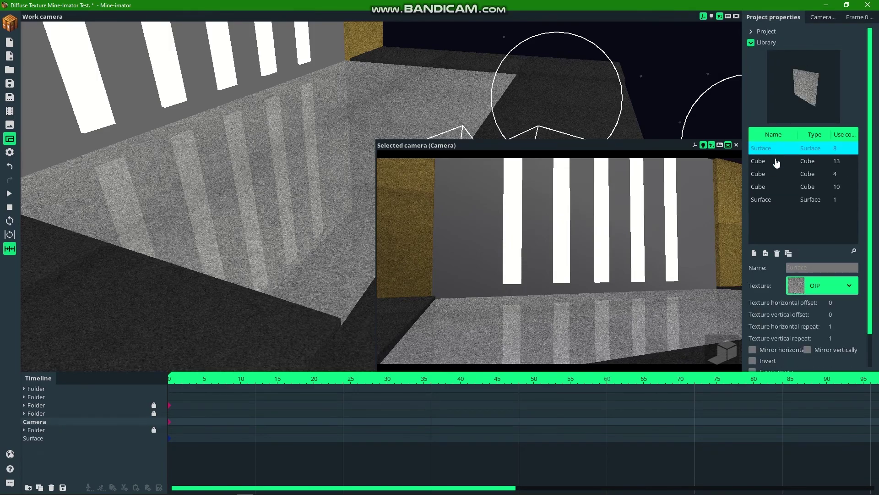
left_click(777, 161)
left_click(820, 287)
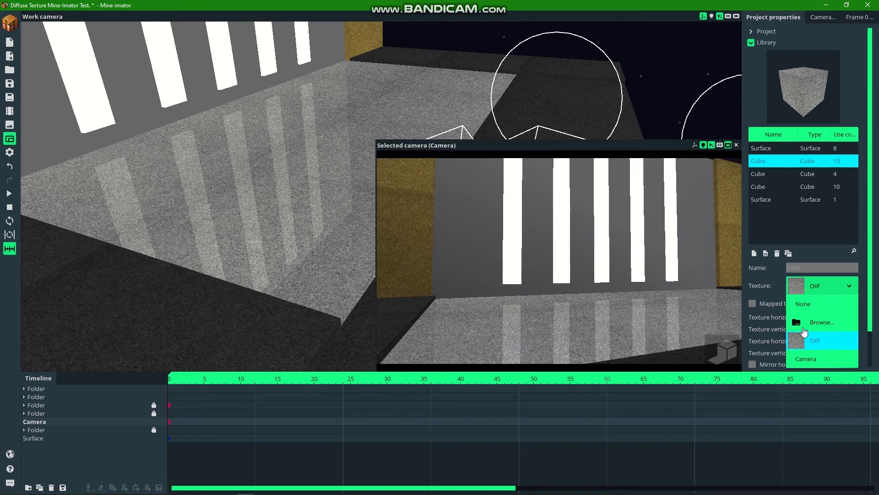
left_click(776, 270)
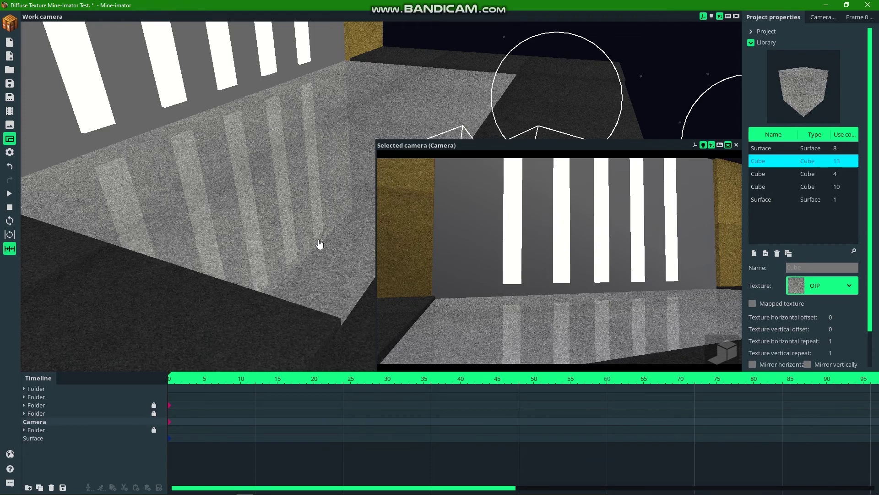
Examine the OIP texture on the floor and on the enlarged, rotated library preview of the cube.
left_click_drag(320, 244, 335, 275)
right_click_drag(330, 243, 274, 243)
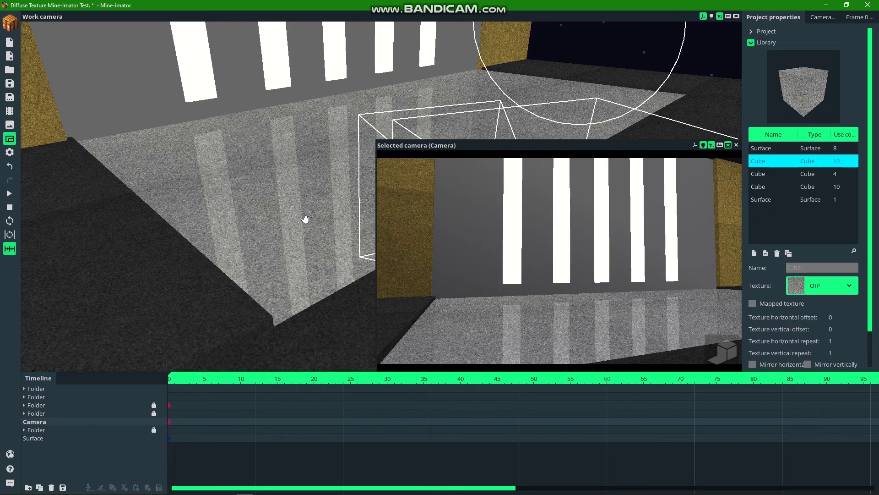
scroll(805, 89, "up", 5)
mouse_move(805, 89)
left_mouse_down()
mouse_move(771, 85)
mouse_move(807, 79)
mouse_move(807, 98)
left_mouse_up()
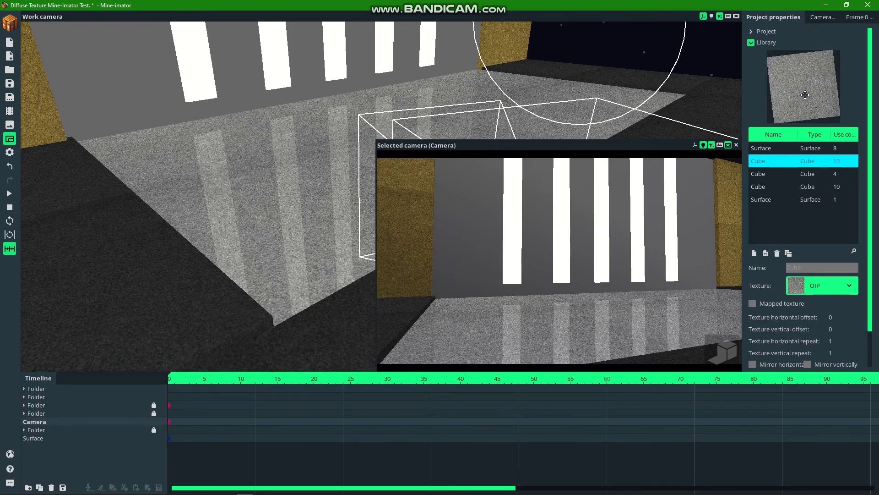
mouse_move(805, 95)
left_mouse_down()
mouse_move(822, 80)
mouse_move(801, 98)
mouse_move(798, 88)
mouse_move(820, 90)
left_mouse_up()
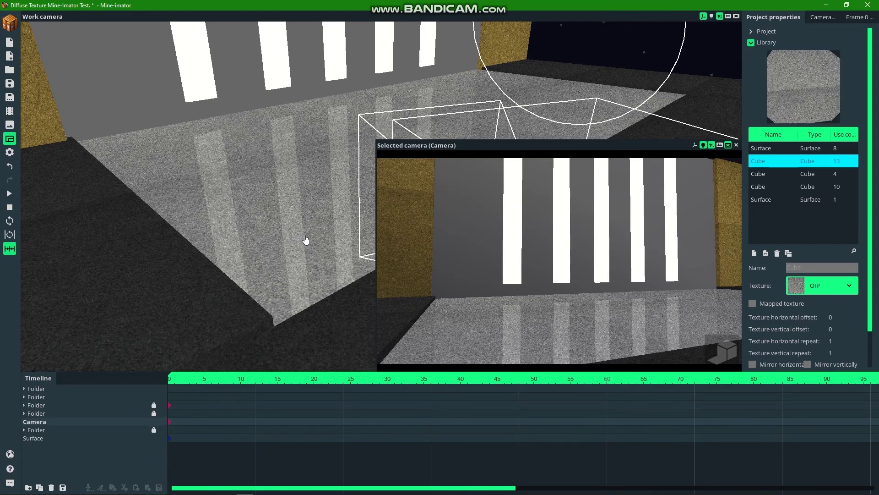
Inspect the grain of the reflective floor's texture up close and pull back to the whole floor.
left_click_drag(288, 213, 288, 213)
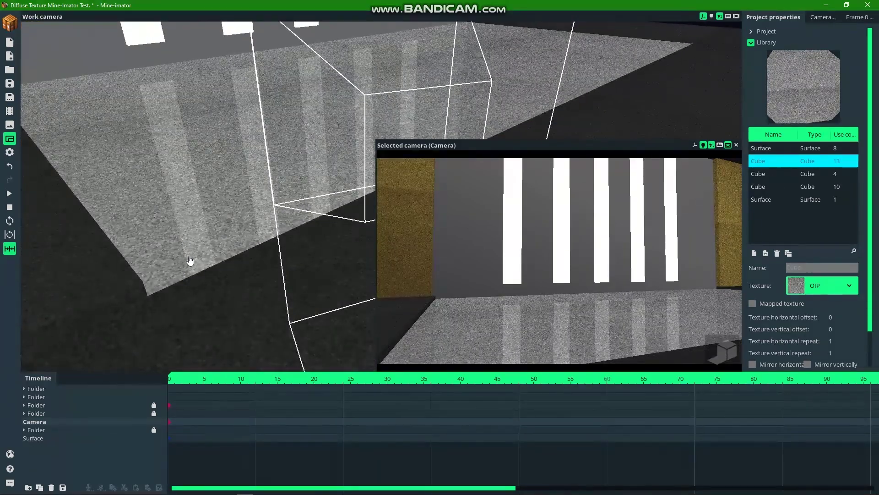
left_click_drag(226, 239, 193, 239)
right_click_drag(257, 235, 257, 235)
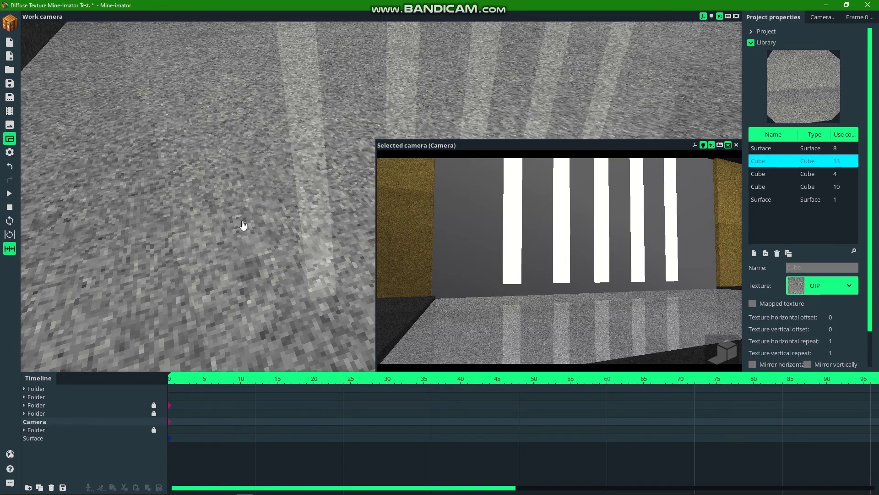
right_click_drag(256, 252, 274, 224)
key("s")
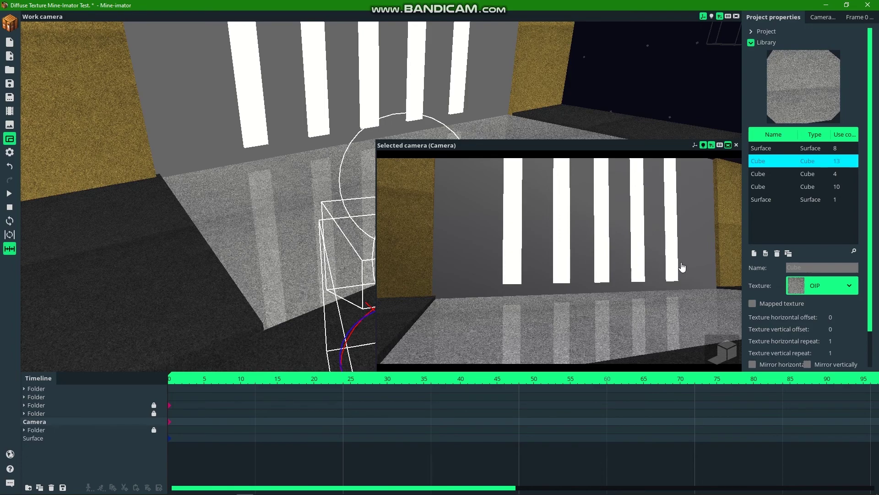
Open the Camera's frame 0 settings and review its shake, depth of field and bloom values.
key("F5")
left_click(861, 19)
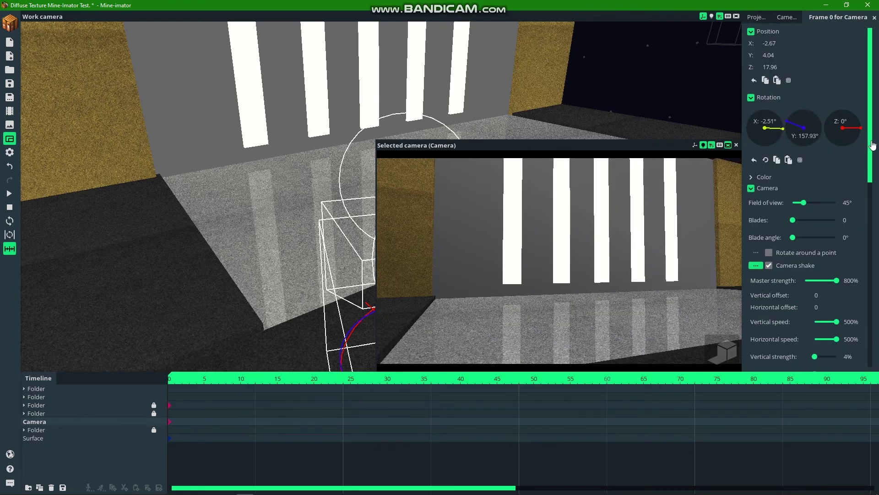
left_click_drag(872, 145, 872, 185)
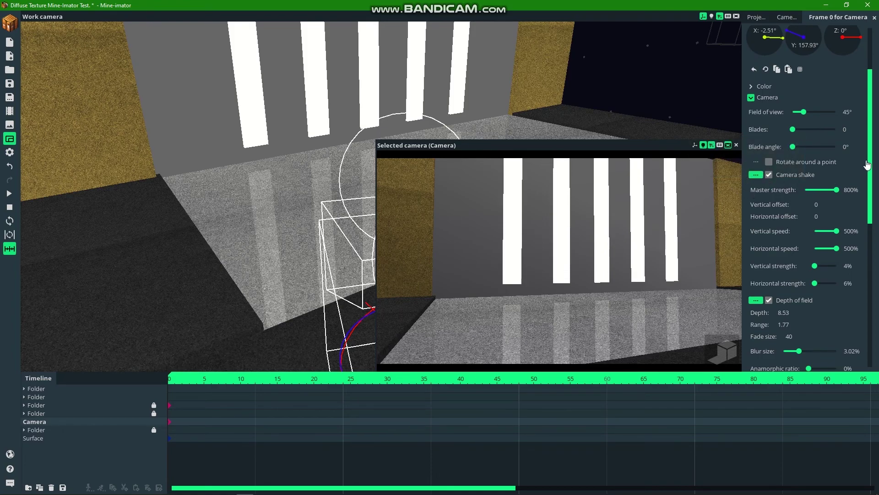
scroll(784, 109, "down", 5)
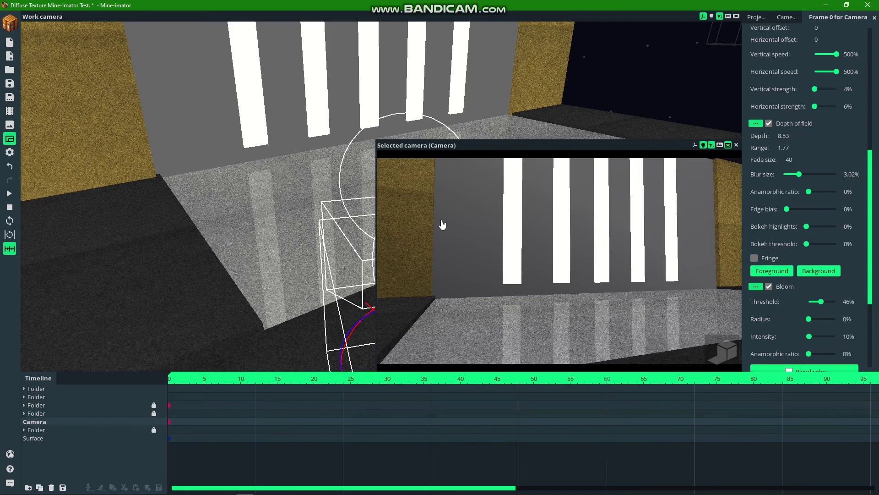
Compare the rendered camera preview with the Camera's frame 0 depth of field off, playing the animation, and with it turned back on.
left_click(772, 125)
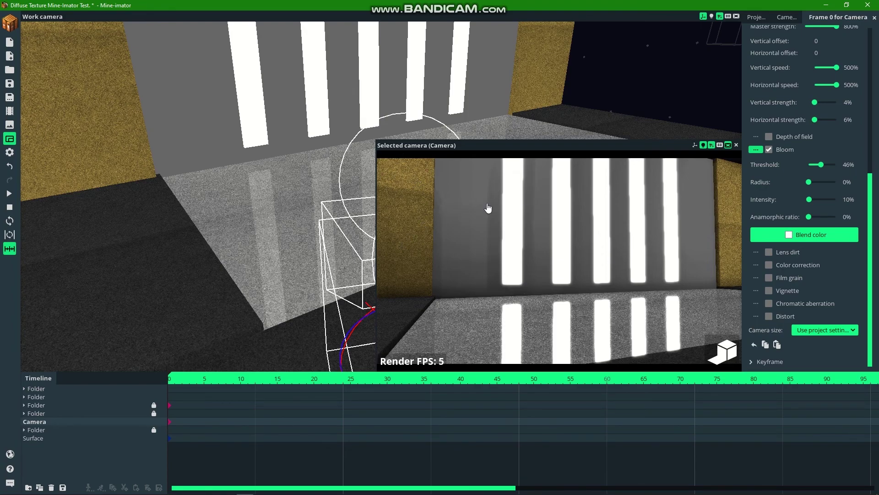
key("space")
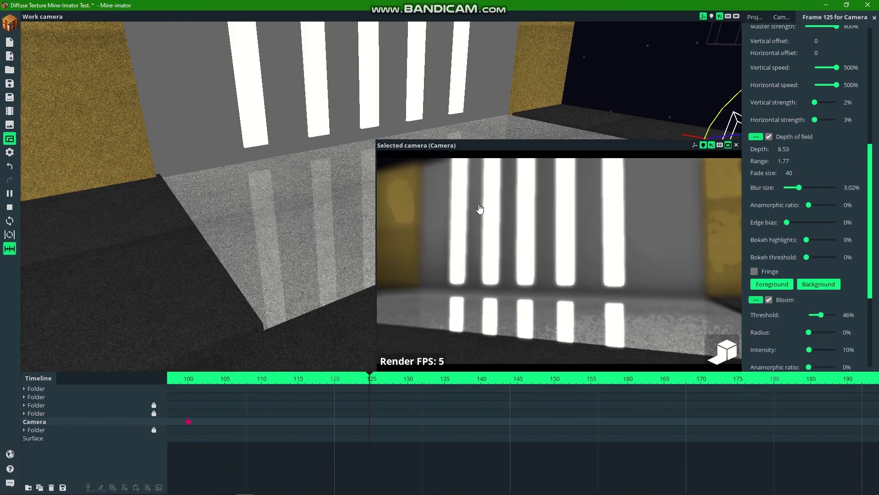
key("space")
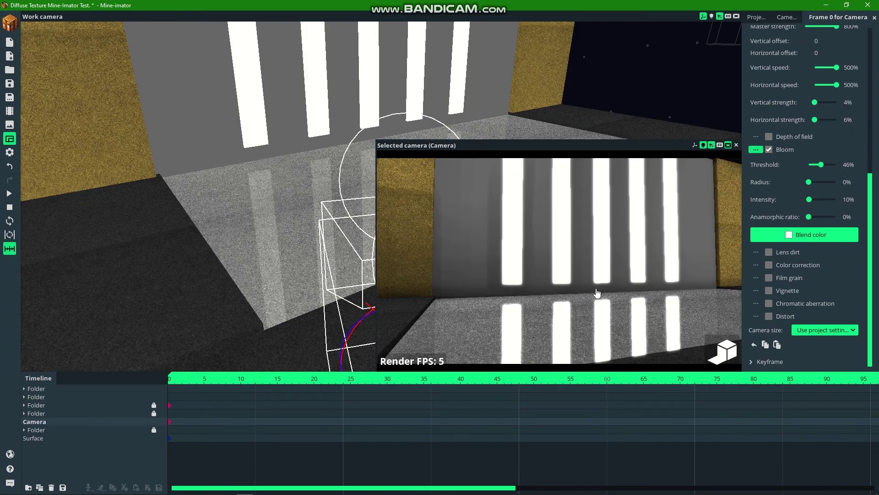
left_click(768, 137)
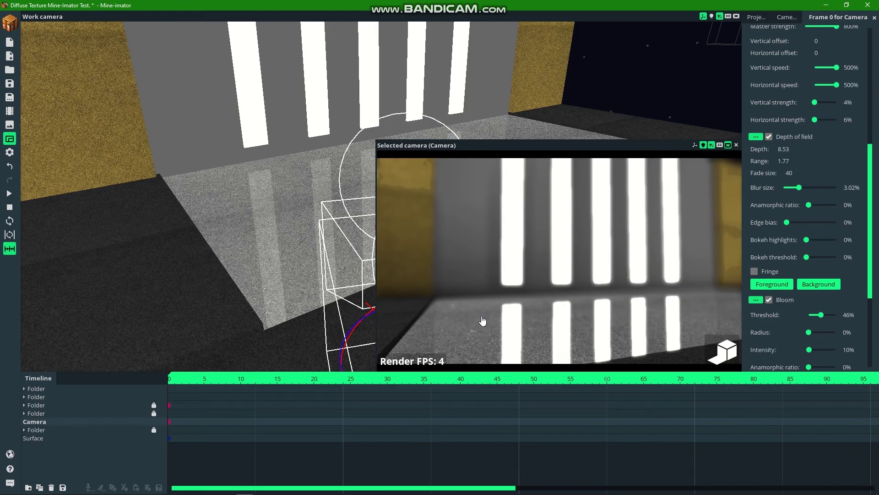
key("F5")
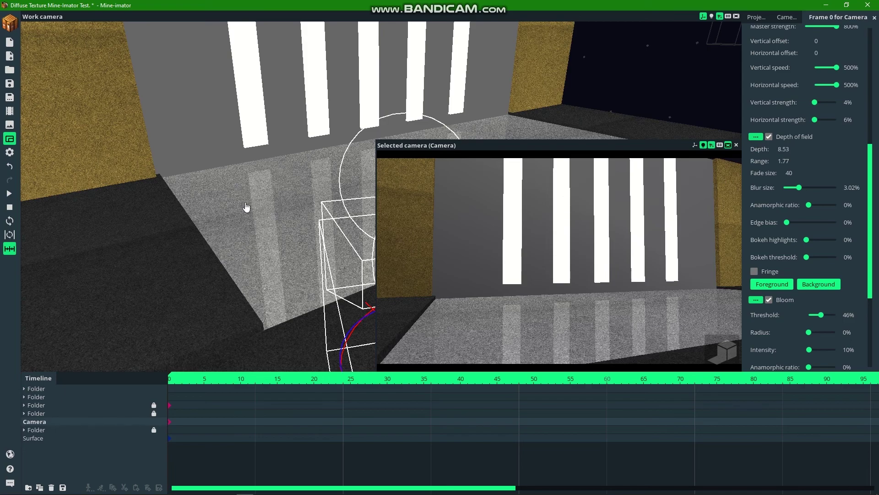
Examine the set around the selected Camera up close and from farther back, including its light strips, ceiling light and floor reflections.
mouse_move(245, 493)
key("F5")
left_click_drag(293, 284, 238, 261)
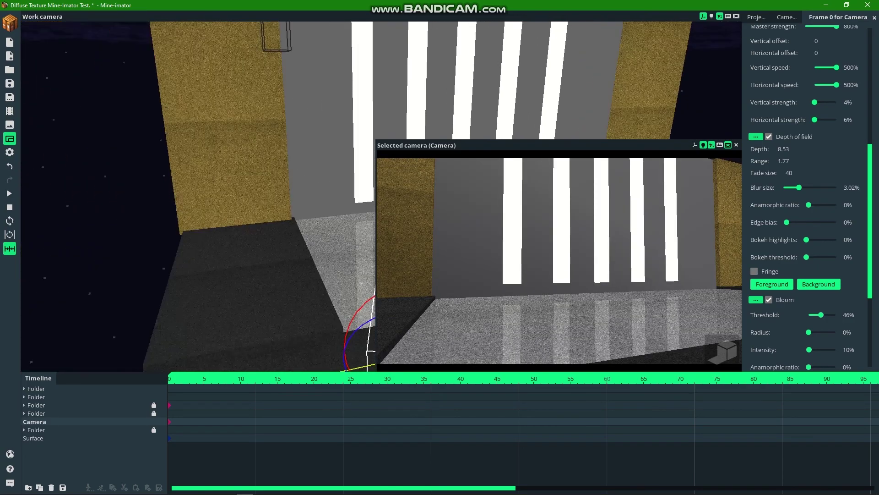
key("s")
right_click_drag(238, 261, 273, 288)
left_click_drag(273, 288, 254, 214)
right_click_drag(254, 214, 211, 209)
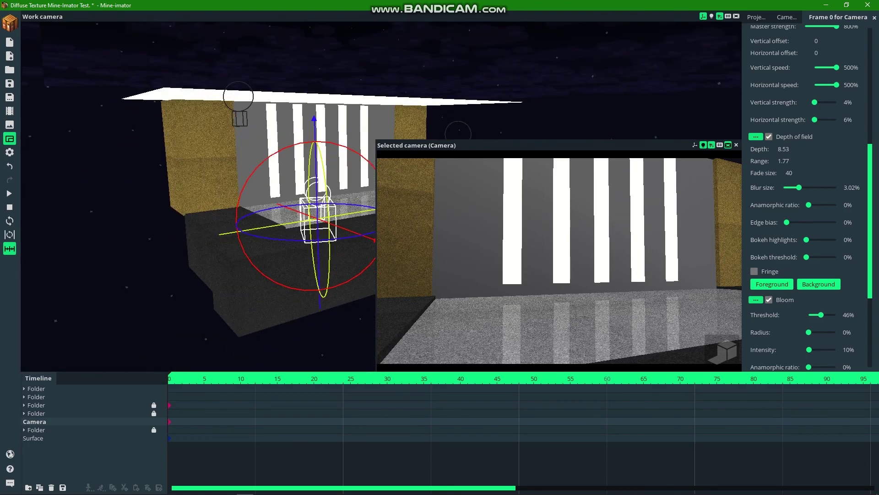
left_click_drag(210, 209, 348, 220)
scroll(243, 204, "down", 4)
scroll(348, 220, "up", 6)
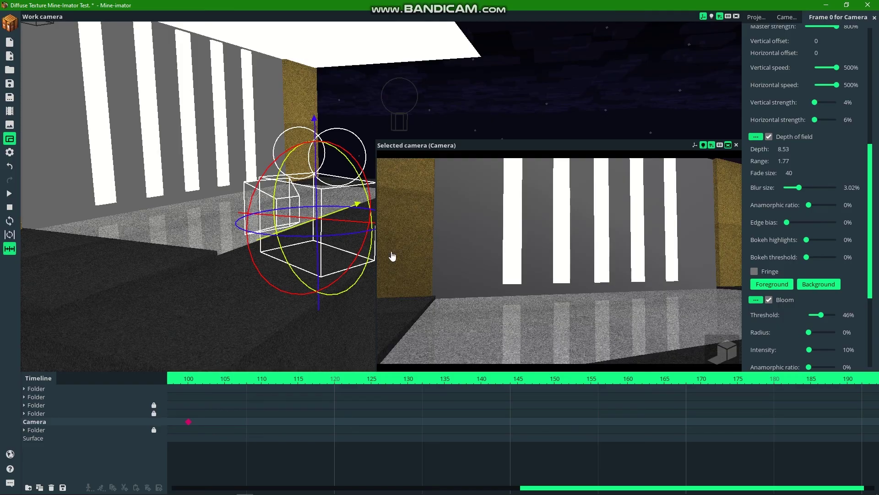
Save the project and play the animation in the camera preview, stopping it and returning the timeline to its start.
key("ctrl+s")
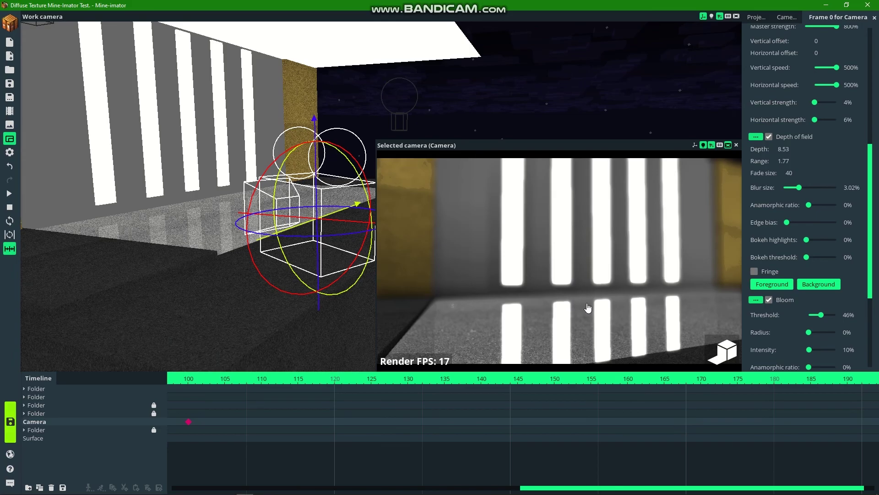
key("space")
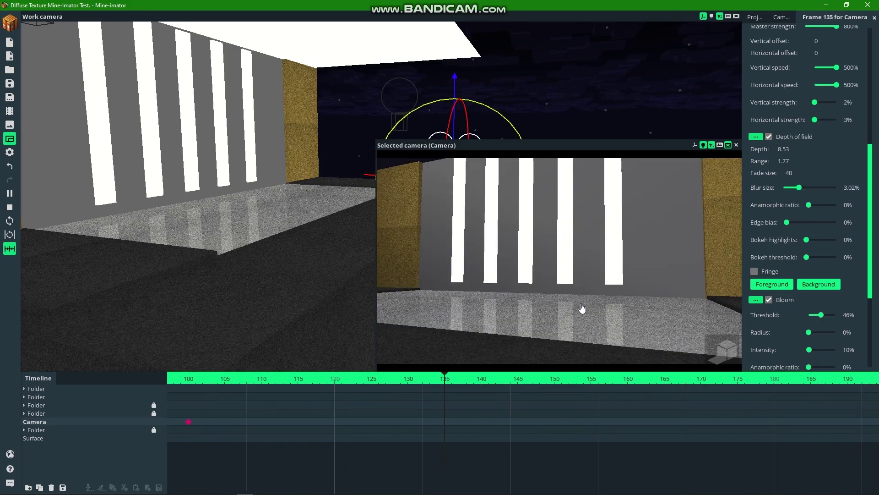
key("space")
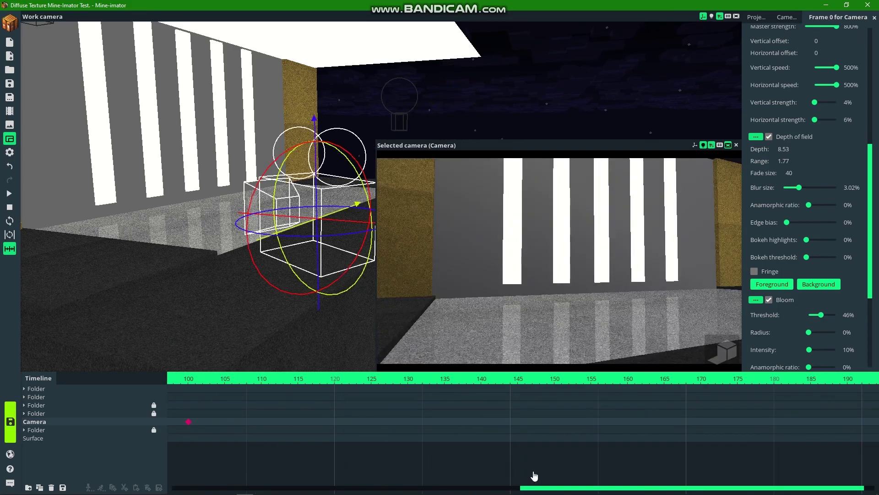
left_click_drag(577, 492, 196, 486)
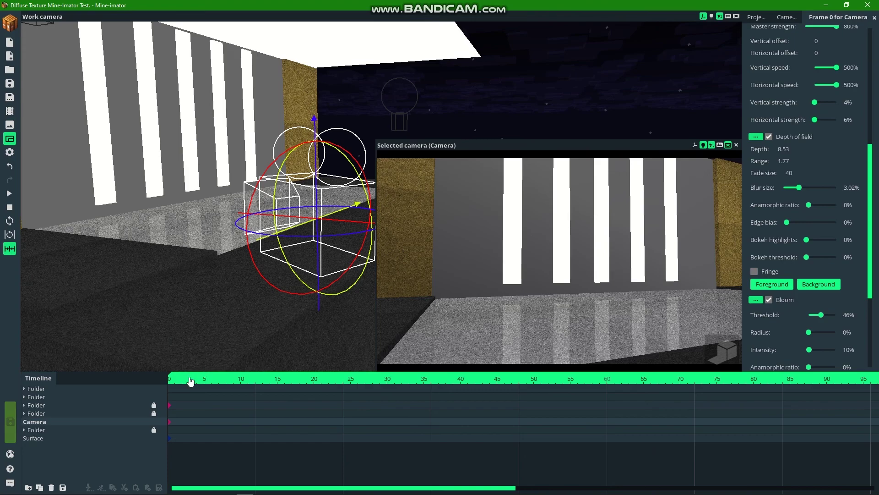
key("ctrl+z")
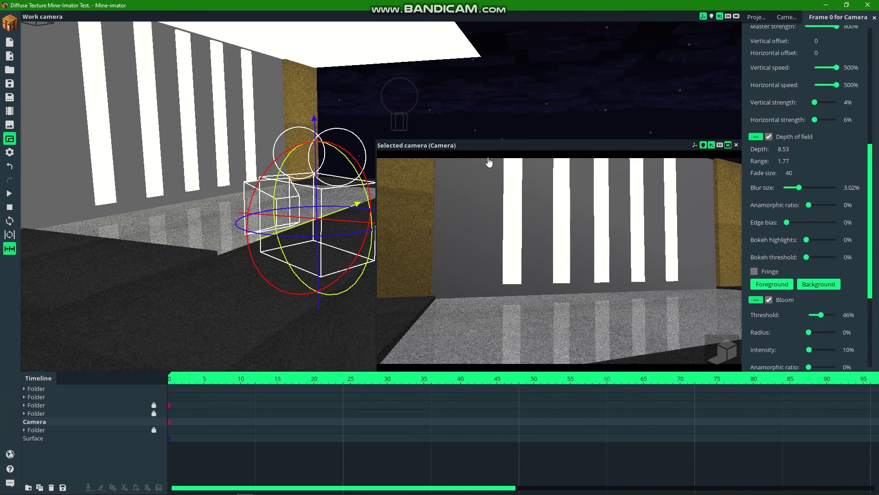
Save the project with the camera preview hidden and deselect the Camera.
left_click(10, 139)
left_click(10, 84)
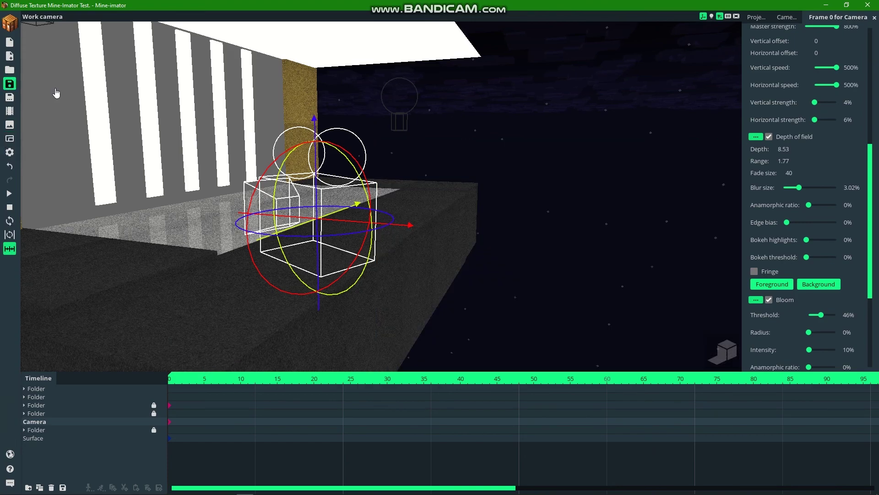
left_click(482, 139)
Examine the whole set from above and then the light strips' reflections on the grainy floor up close.
right_click_drag(482, 140, 472, 139)
right_click_drag(418, 192, 493, 231)
key("s")
scroll(494, 204, "down", 1)
mouse_move(494, 205)
left_mouse_down()
mouse_move(504, 175)
mouse_move(540, 201)
mouse_move(467, 184)
mouse_move(479, 211)
mouse_move(492, 212)
left_mouse_up()
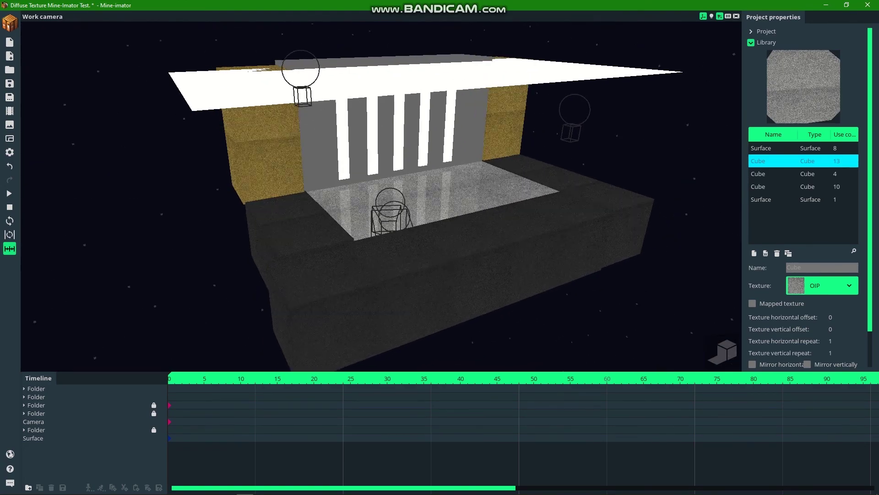
scroll(381, 196, "up", 3)
mouse_move(412, 217)
left_mouse_down()
mouse_move(384, 199)
mouse_move(412, 217)
left_mouse_up()
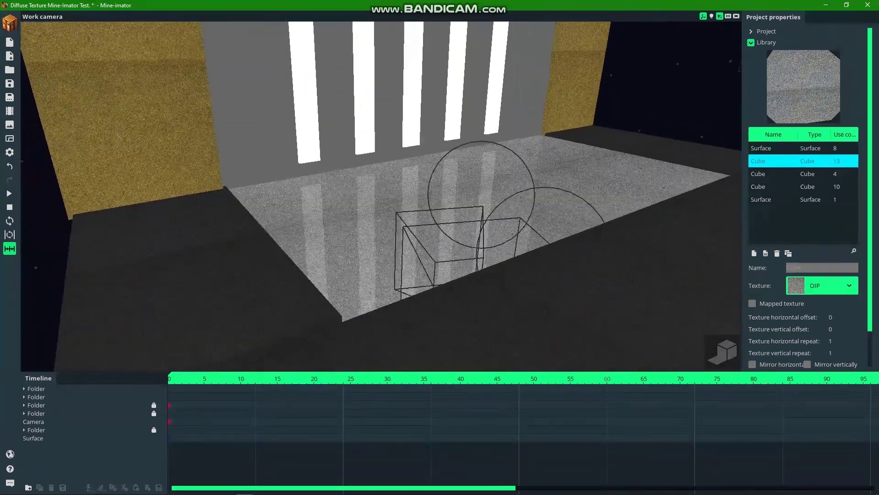
scroll(412, 217, "up", 4)
right_click_drag(402, 215, 426, 236)
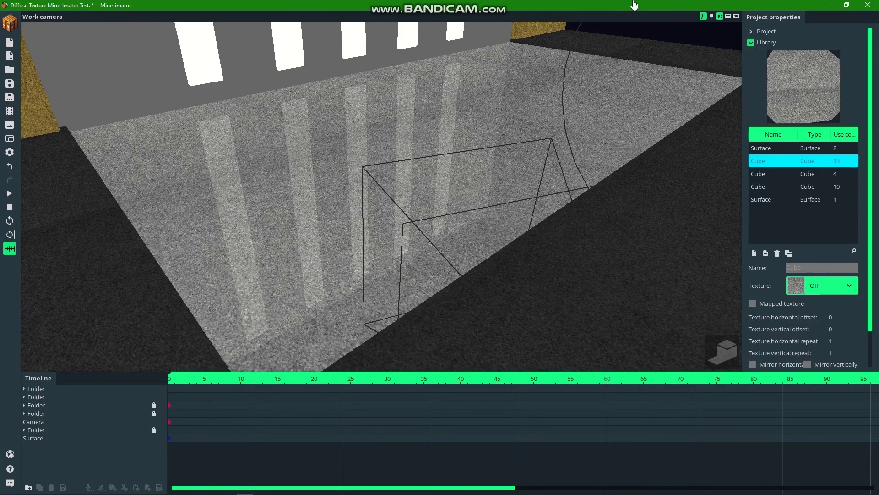
Examine the wall's light strips, the bright ceiling surface and the gold side columns from a distance and from low angles.
key("s")
right_click_drag(359, 275, 354, 258)
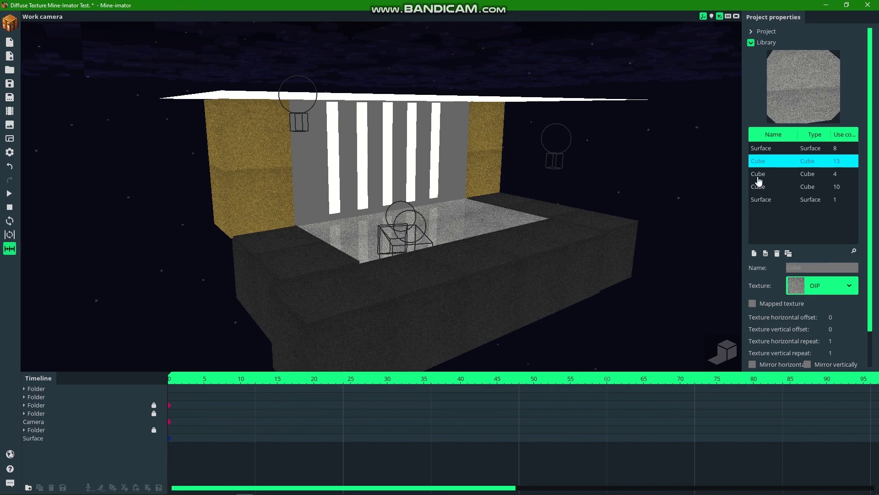
left_click_drag(466, 178, 457, 178)
right_click_drag(457, 178, 450, 177)
left_click_drag(449, 173, 445, 169)
right_click_drag(409, 166, 412, 165)
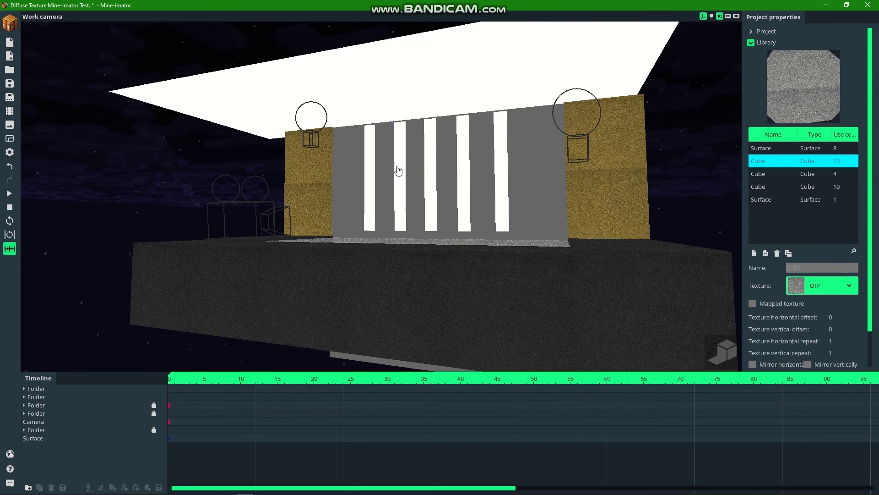
right_click_drag(384, 180, 384, 183)
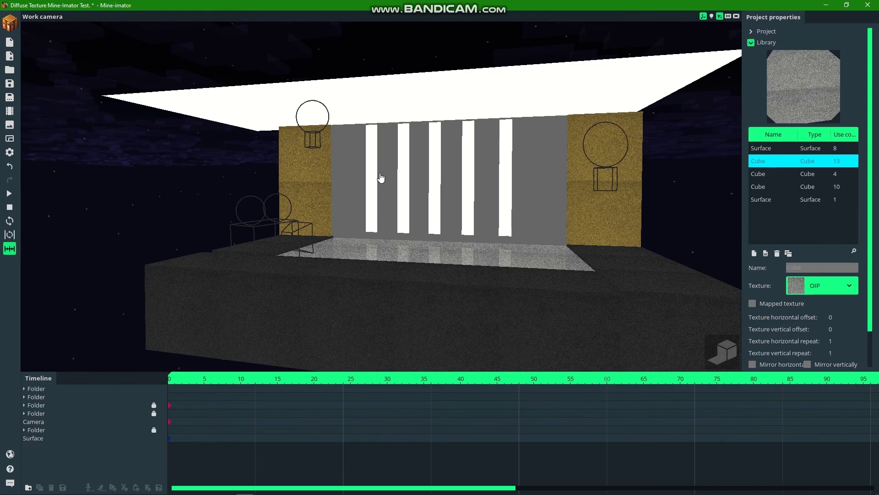
left_click_drag(502, 159, 362, 197)
scroll(376, 206, "up", 1)
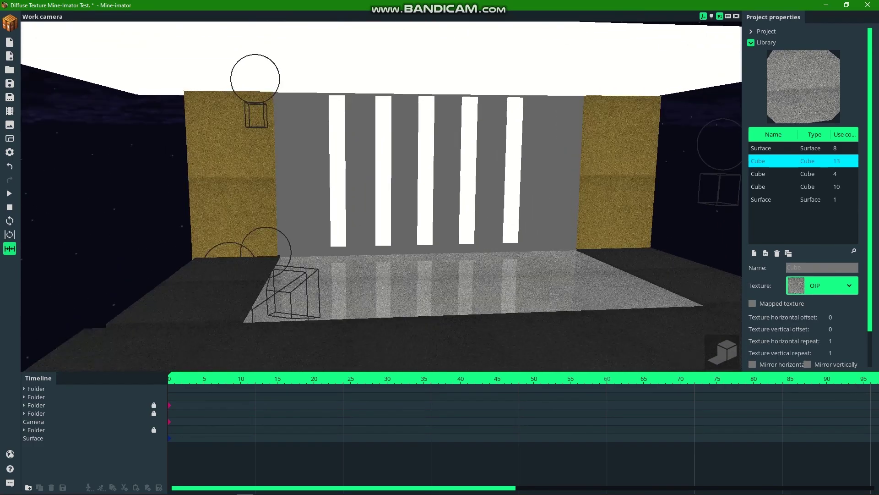
scroll(376, 206, "down", 1)
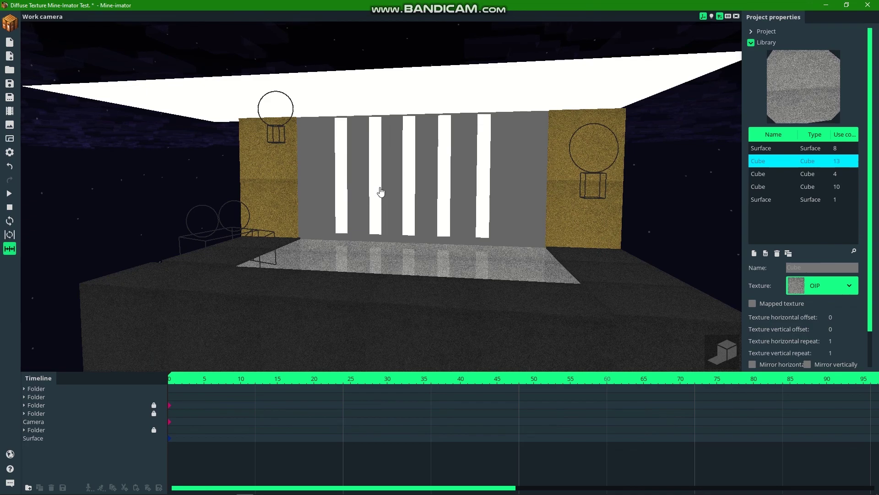
left_click_drag(414, 194, 435, 189)
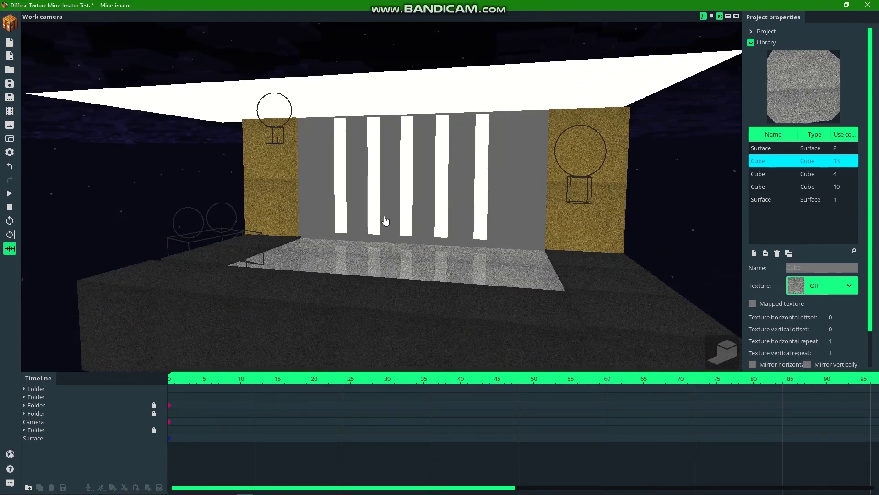
right_click_drag(377, 222, 393, 221)
Compare the floor reflections up close with the rendered camera preview, then close the preview and save the project.
key("w")
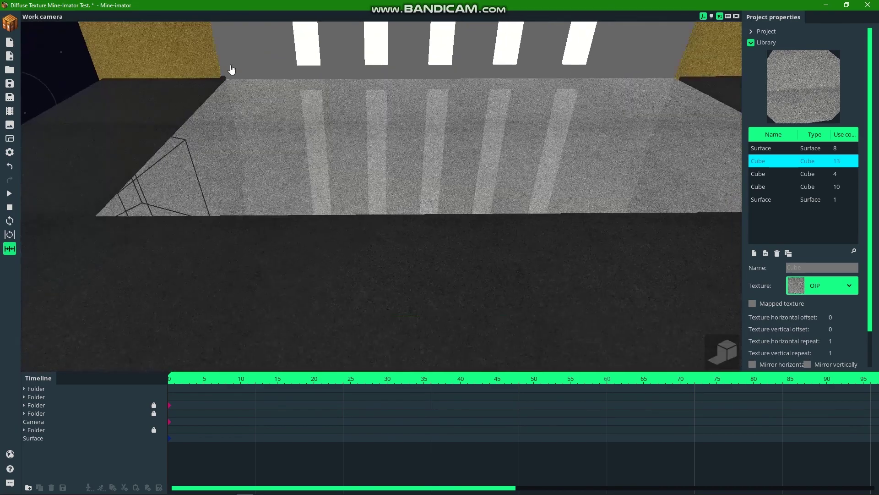
right_click_drag(396, 138, 216, 222)
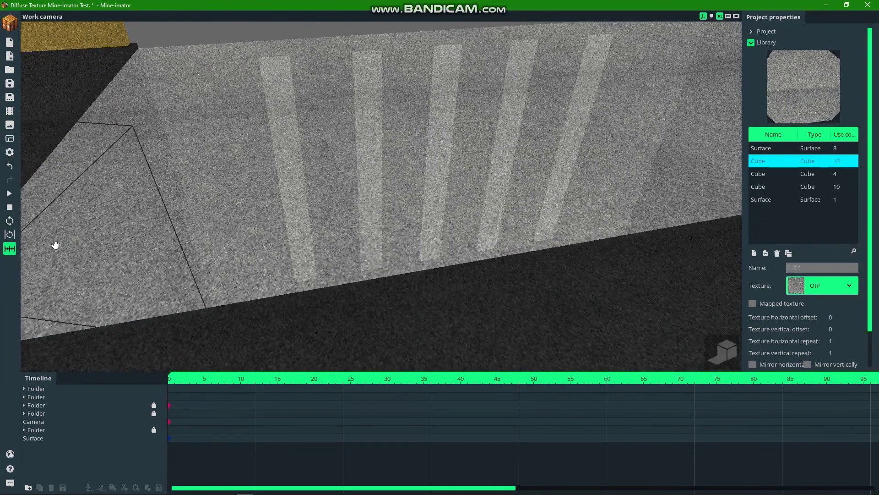
right_click_drag(364, 177, 365, 177)
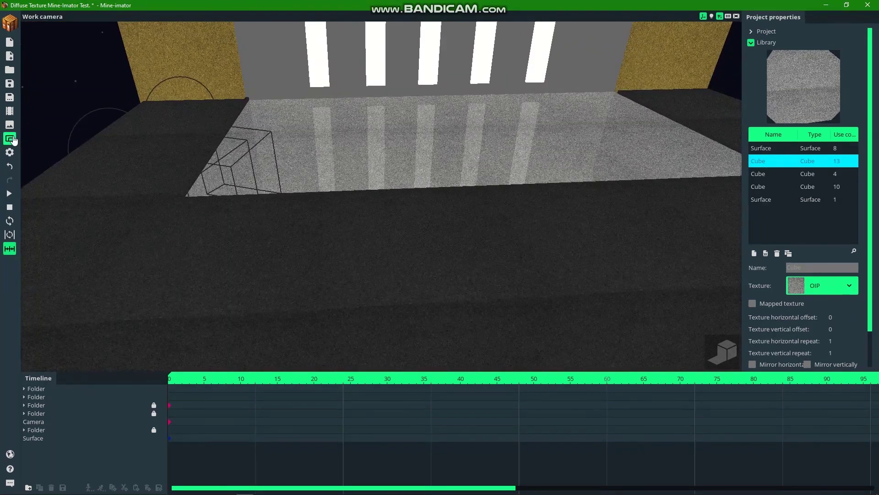
left_click(14, 139)
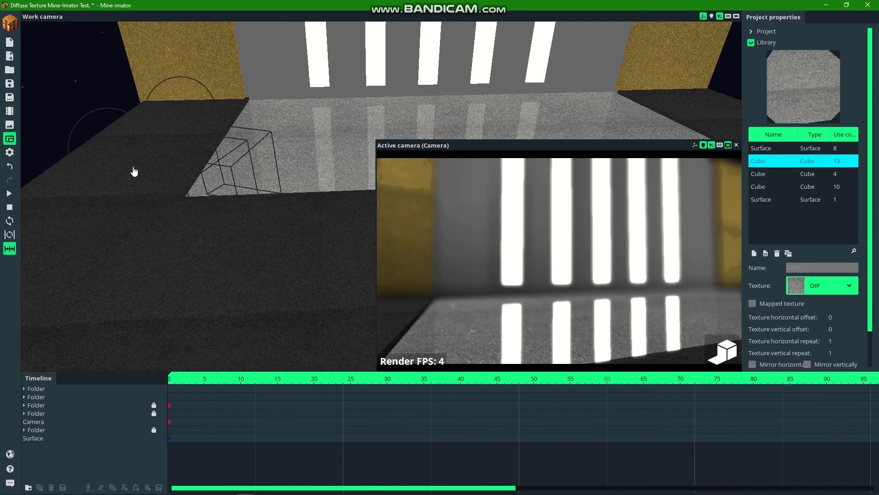
left_click(10, 140)
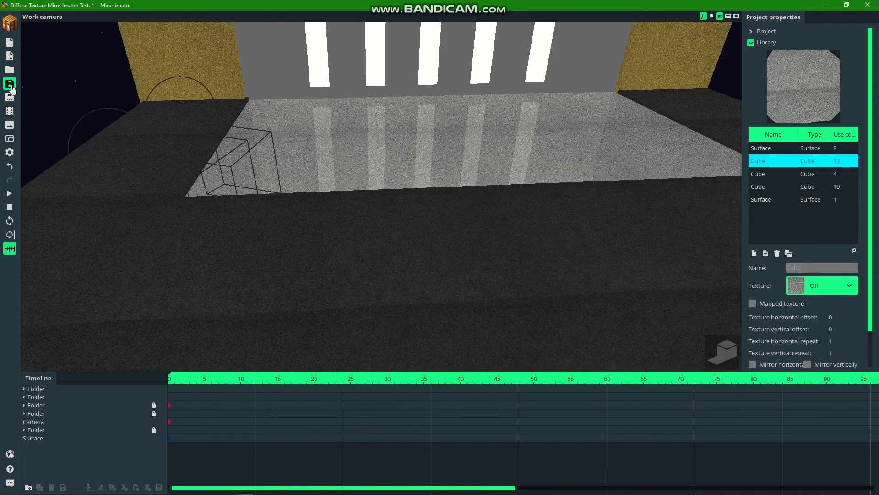
key("ctrl+s")
Examine the complete set from the front at low and level angles, including the underside of the ceiling light.
right_click_drag(208, 259, 223, 238)
scroll(223, 268, "down", 3)
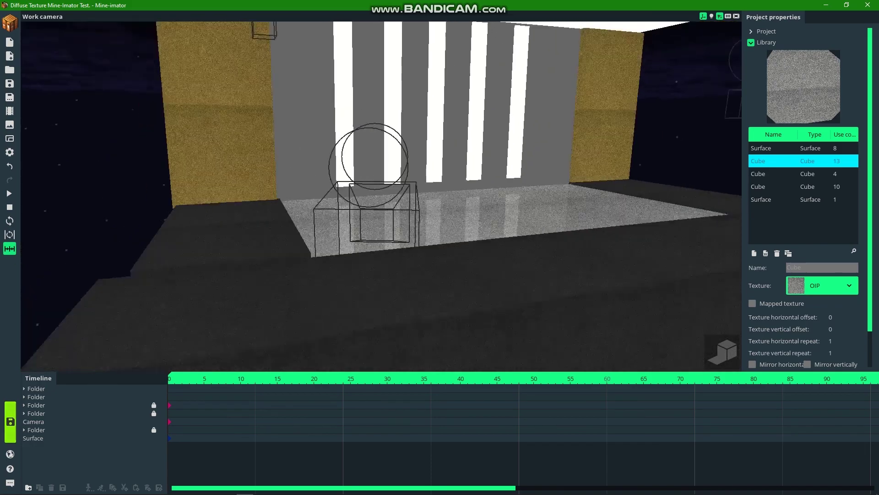
mouse_move(223, 269)
left_mouse_down()
mouse_move(256, 243)
mouse_move(226, 271)
left_mouse_up()
right_click_drag(226, 271, 226, 238)
left_click_drag(226, 271, 257, 238)
right_click_drag(230, 274, 231, 275)
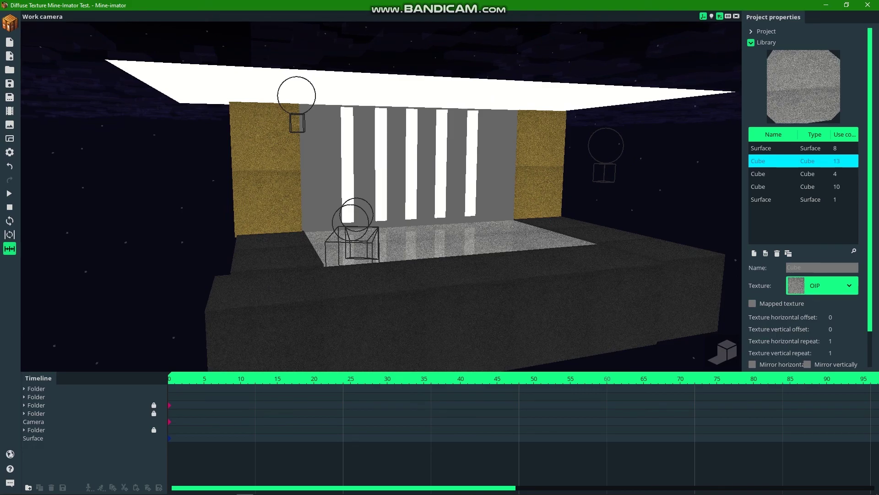
mouse_move(381, 196)
left_mouse_down()
mouse_move(366, 202)
mouse_move(387, 173)
mouse_move(373, 186)
left_mouse_up()
right_click_drag(380, 274, 380, 275)
right_click_drag(255, 285, 255, 285)
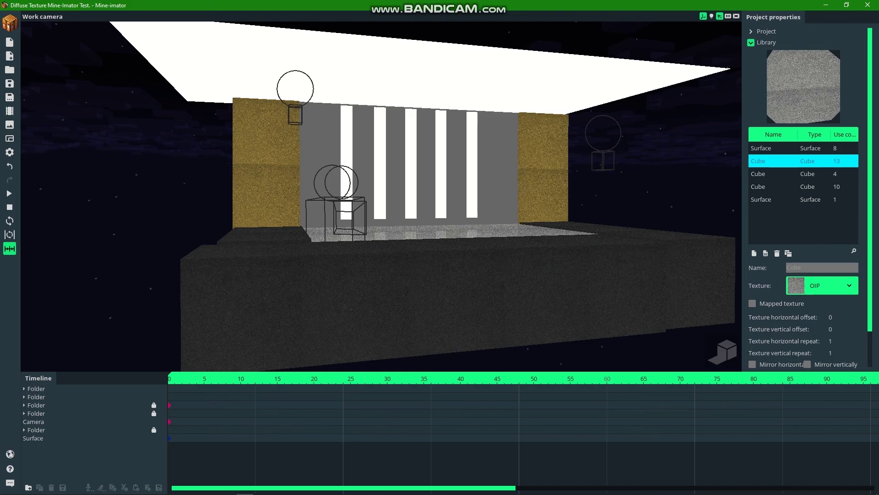
left_click_drag(522, 183, 517, 184)
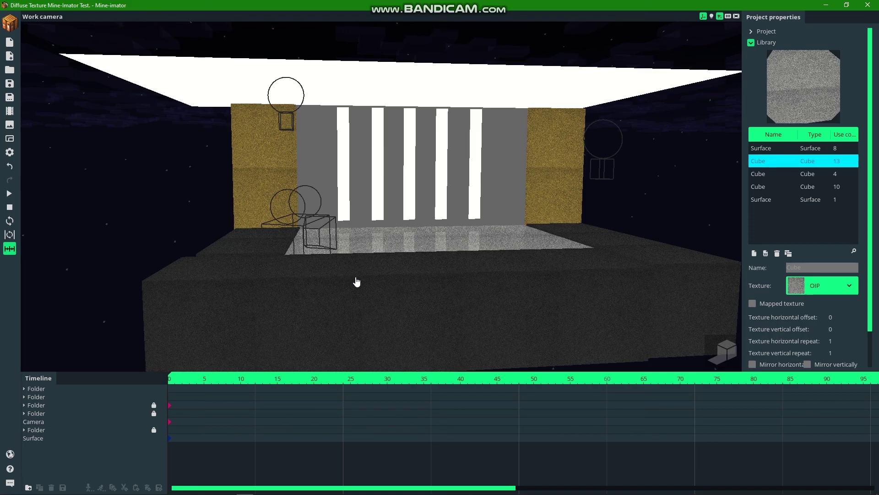
Examine the set obliquely and from above at varying distances, comparing its columns, dark platform and reflective floor.
left_click_drag(278, 261, 593, 128)
scroll(592, 128, "up", 3)
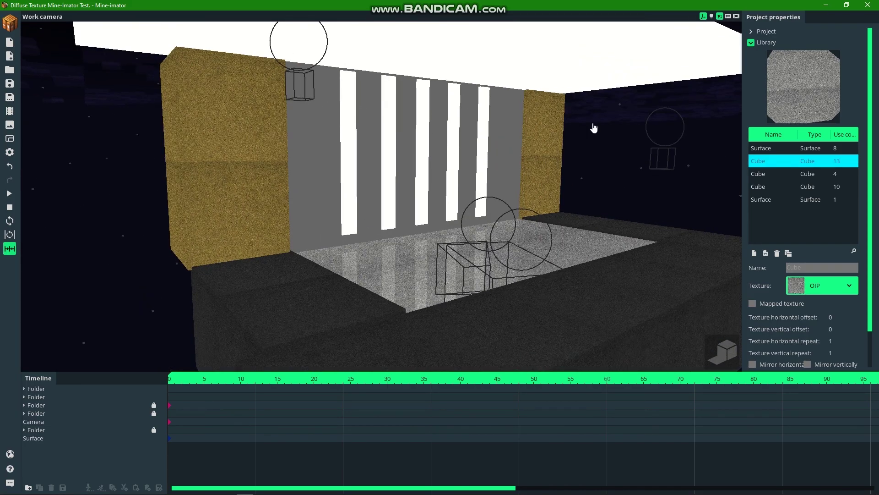
left_click_drag(521, 296, 549, 360)
scroll(521, 297, "down", 3)
right_click_drag(500, 238, 506, 253)
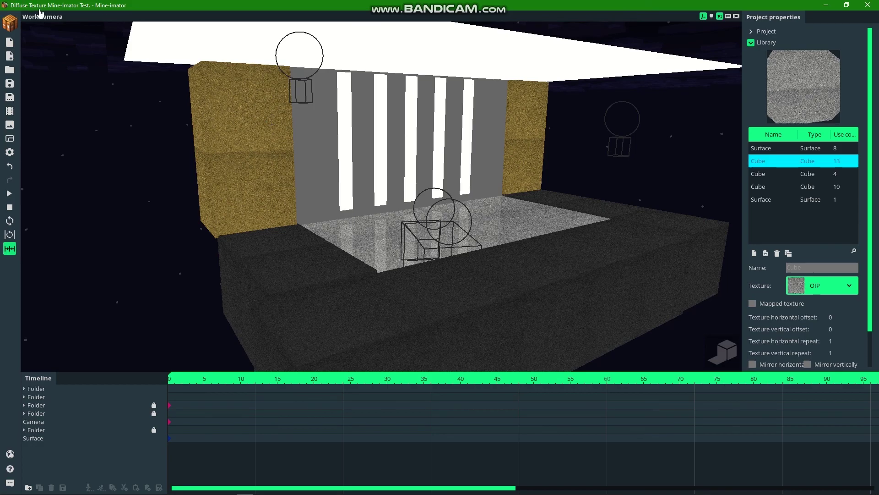
left_click_drag(559, 232, 549, 234)
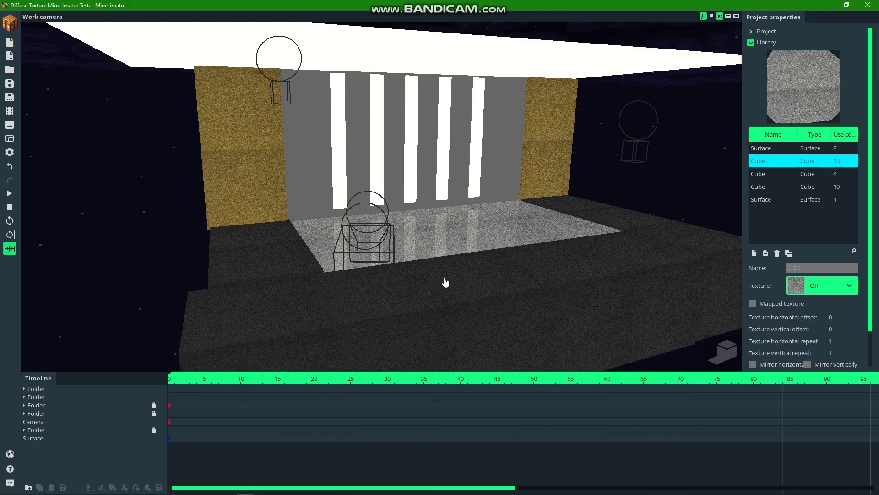
left_click_drag(208, 237, 218, 232)
left_click_drag(269, 332, 288, 323)
scroll(381, 196, "down", 2)
left_click_drag(381, 196, 390, 215)
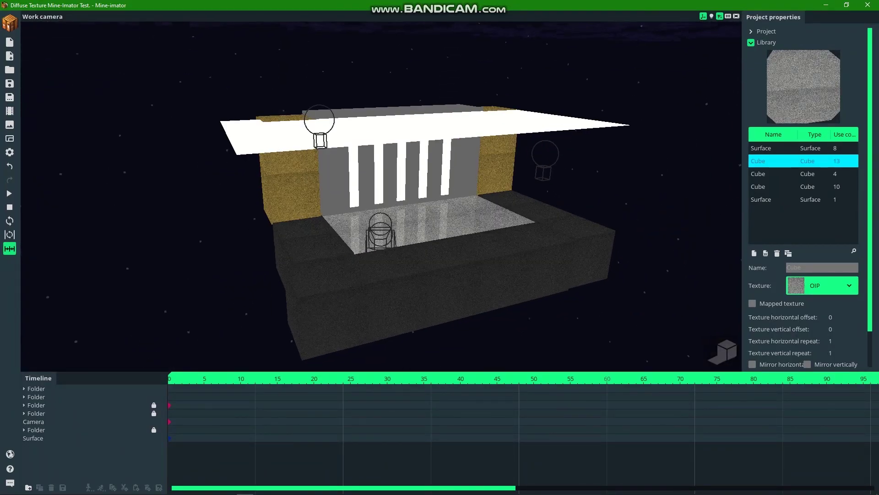
scroll(381, 206, "down", 1)
scroll(390, 215, "up", 1)
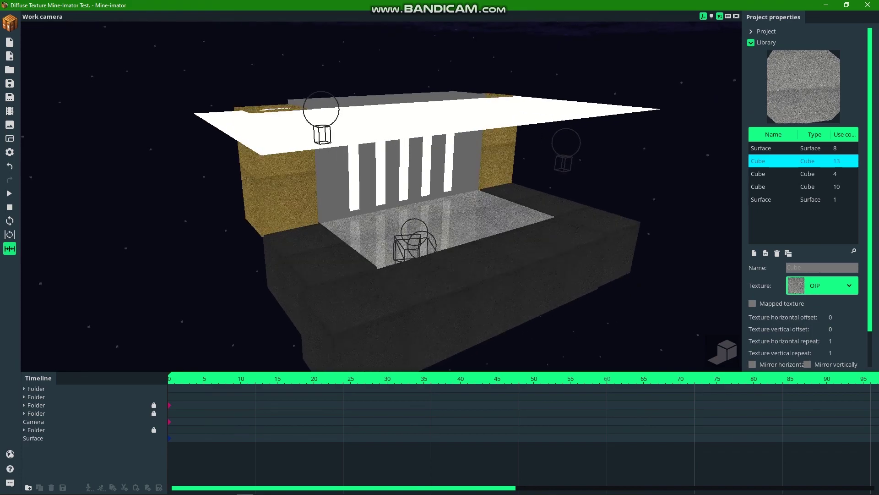
left_click_drag(284, 348, 284, 324)
scroll(284, 324, "up", 2)
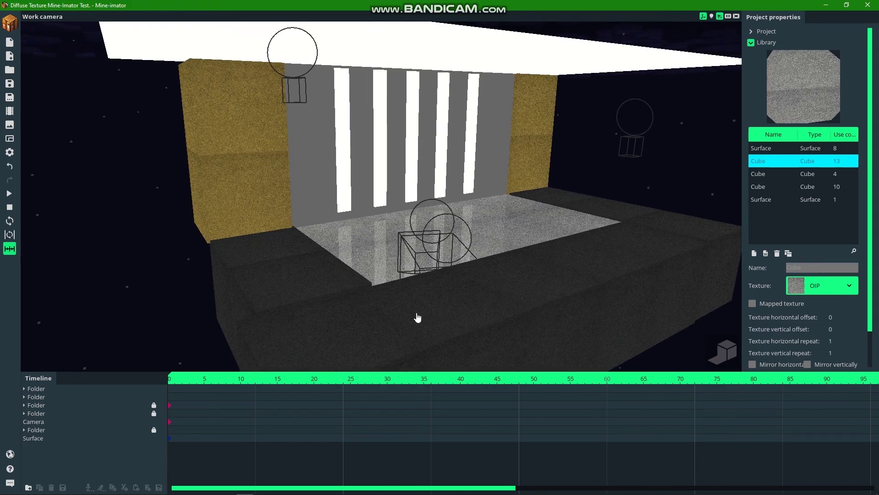